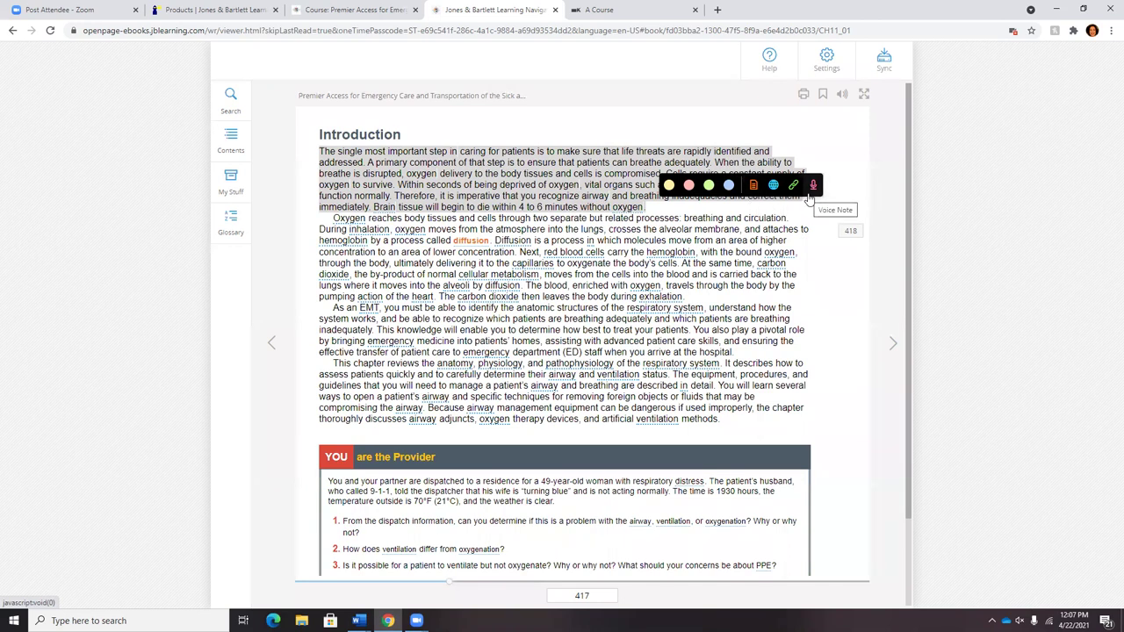
Add a note reading "Very important!" to the selected first paragraph of the Introduction and save it.
click(747, 211)
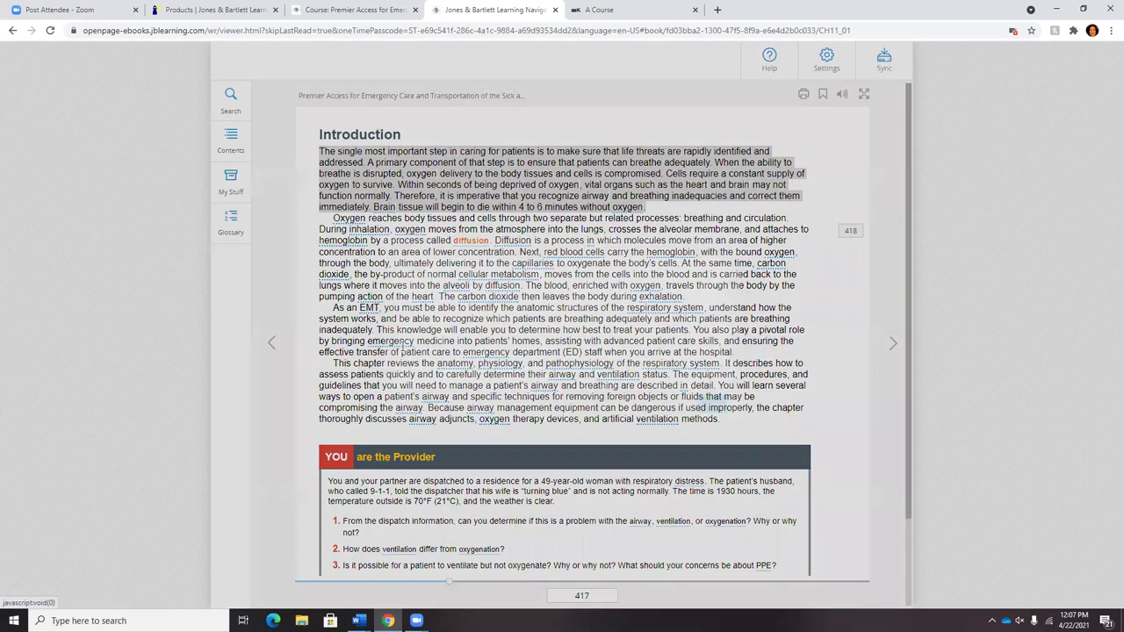
text(Veru impor)
key(BackSpace)
key(BackSpace)
key(BackSpace)
key(BackSpace)
key(BackSpace)
key(BackSpace)
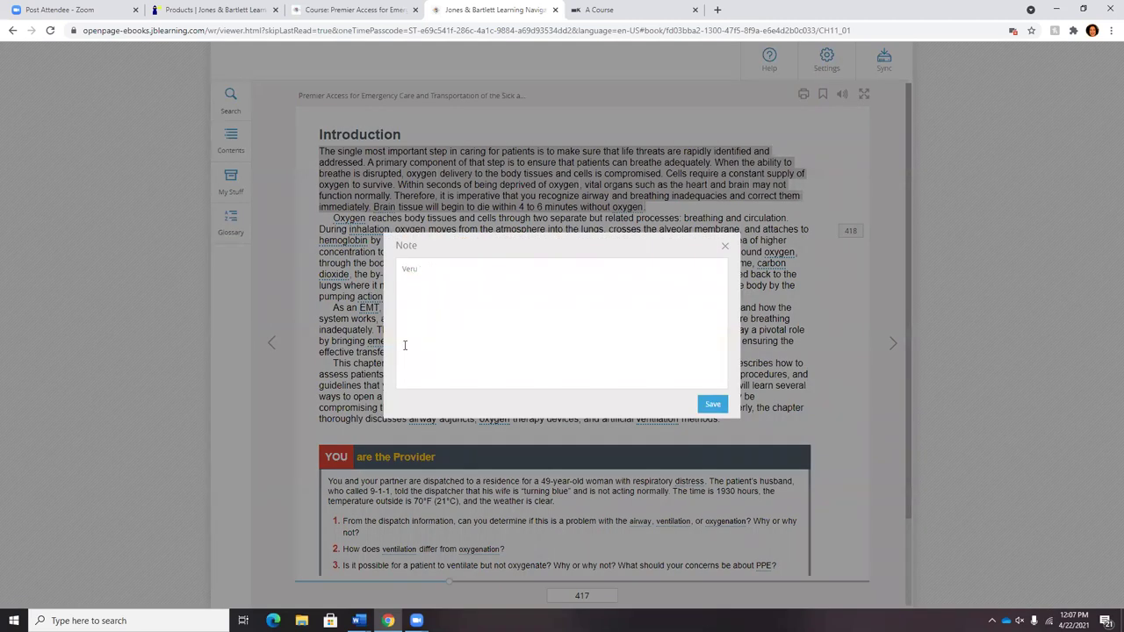
text(y important!)
click(713, 404)
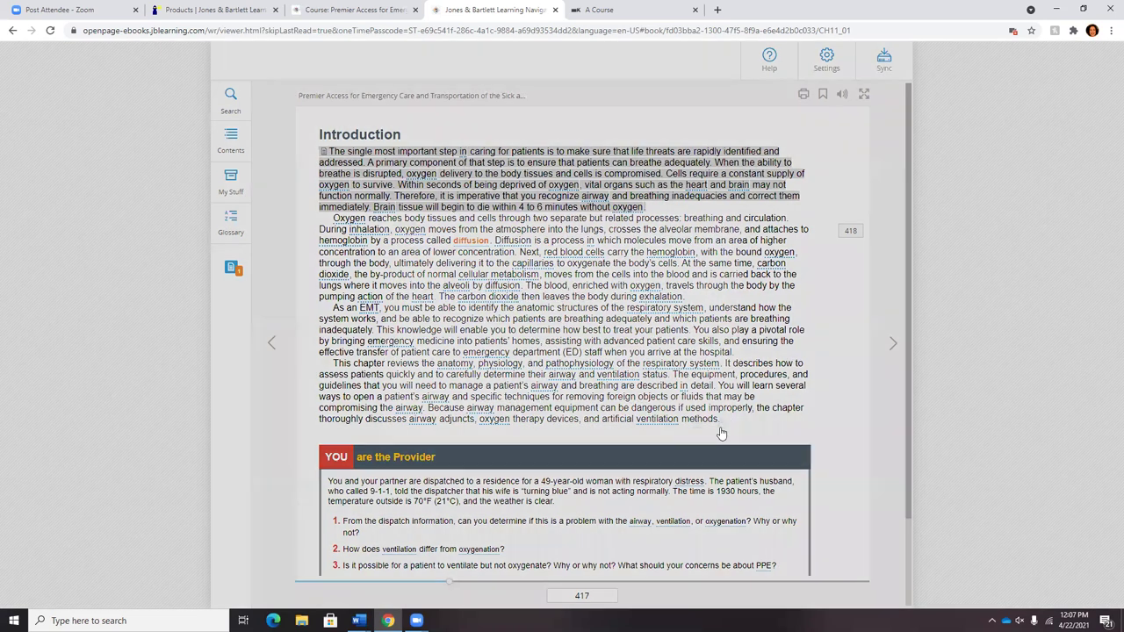
View the group-sharing options for the note and close it without selecting a group.
click(722, 424)
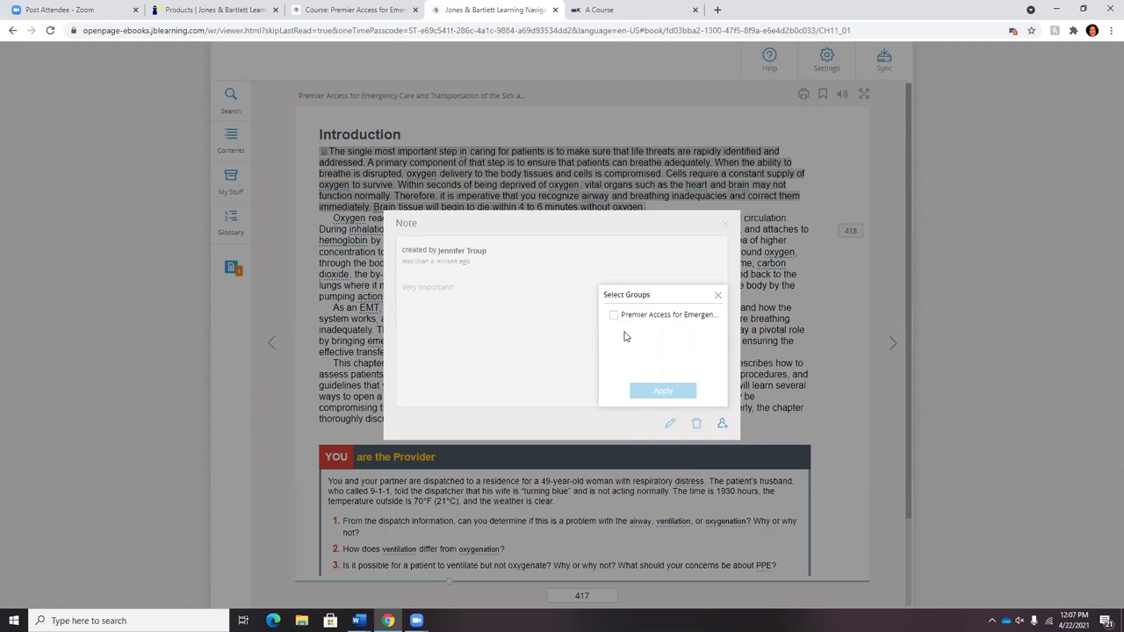
click(718, 296)
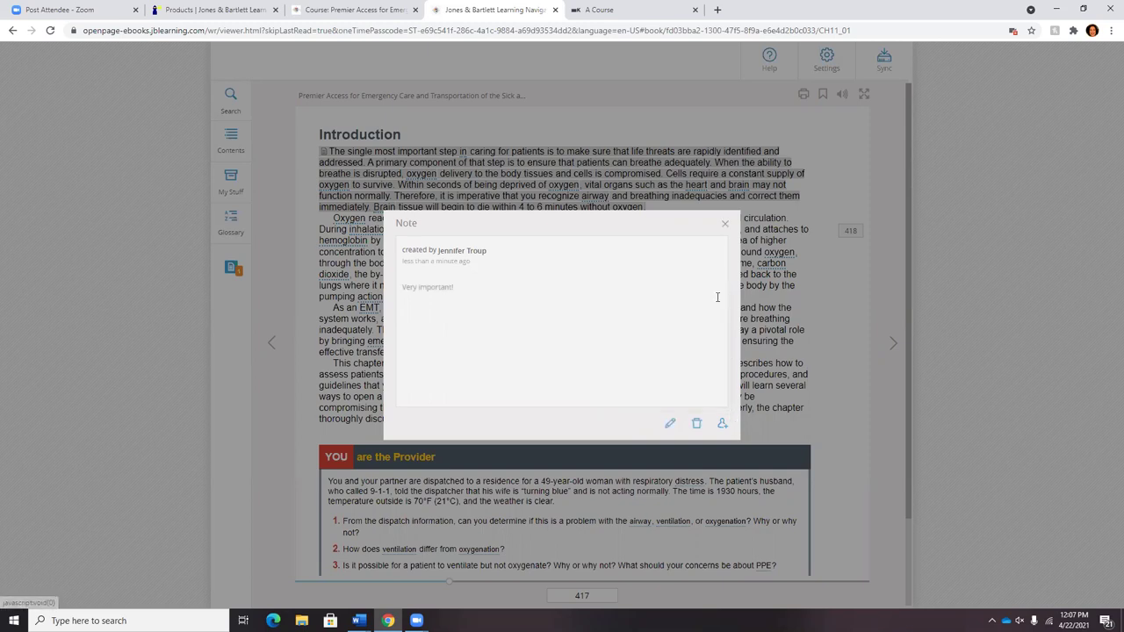
click(725, 226)
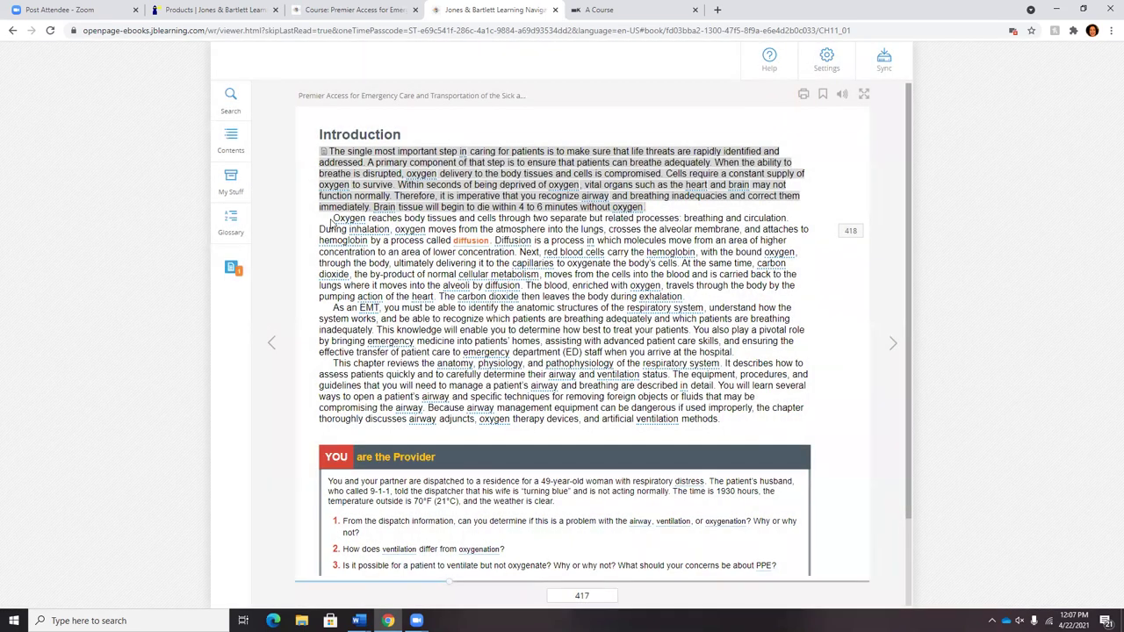
Highlight the second Introduction paragraph, beginning "Oxygen reaches body tissues", in yellow.
drag(333, 219, 700, 303)
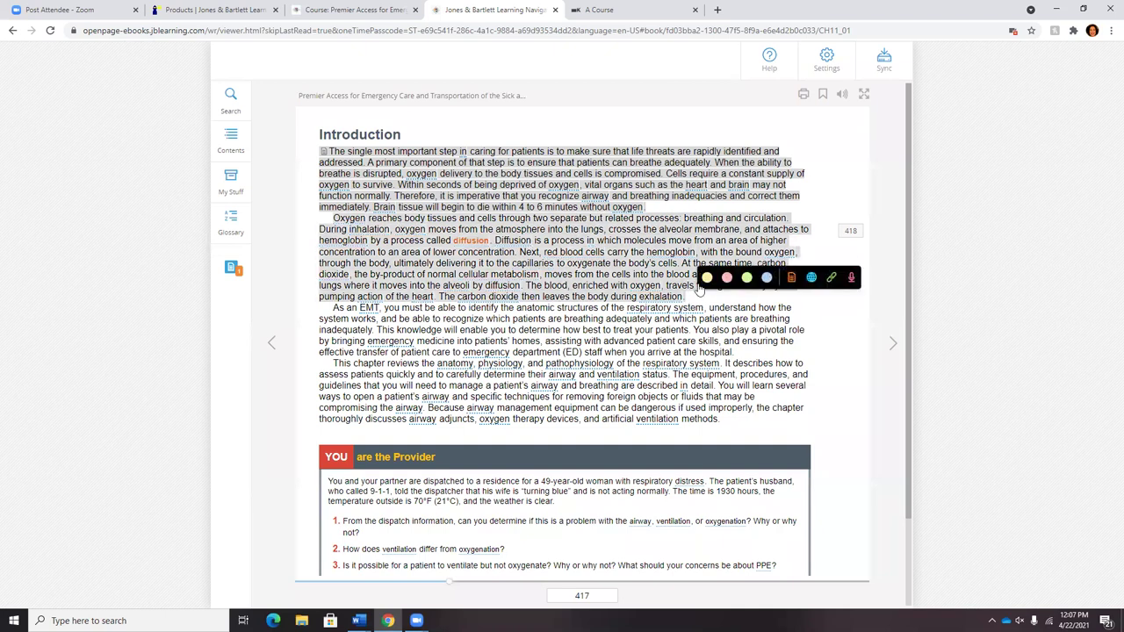
click(707, 278)
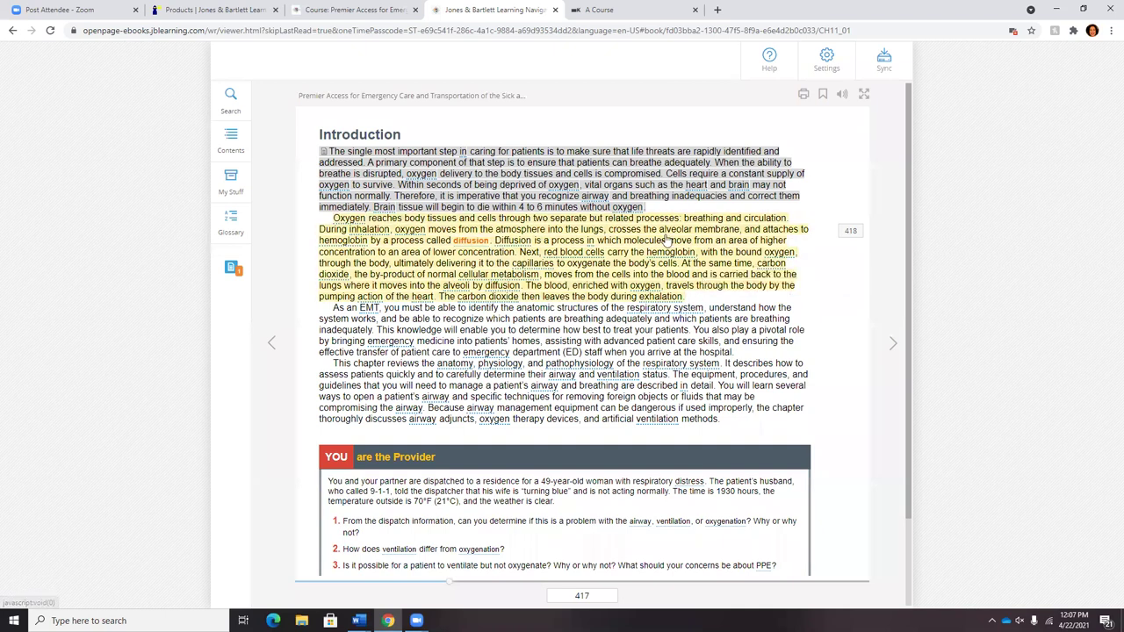
Review the saved annotations in My Stuff and look up the definition of the term "physiology" in the text.
click(232, 189)
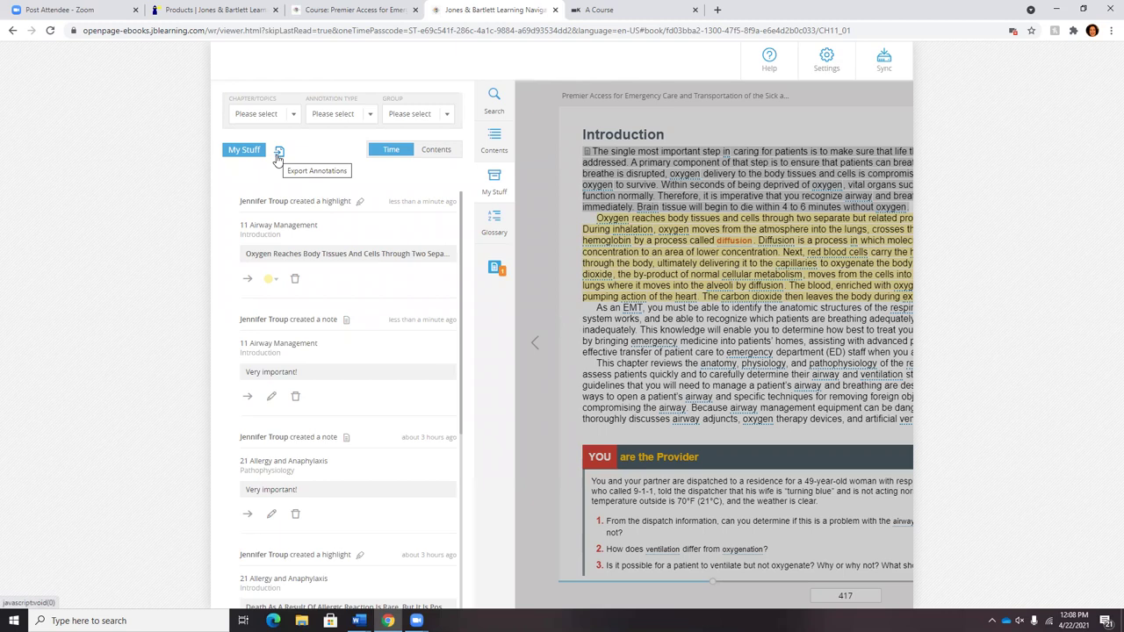
click(531, 160)
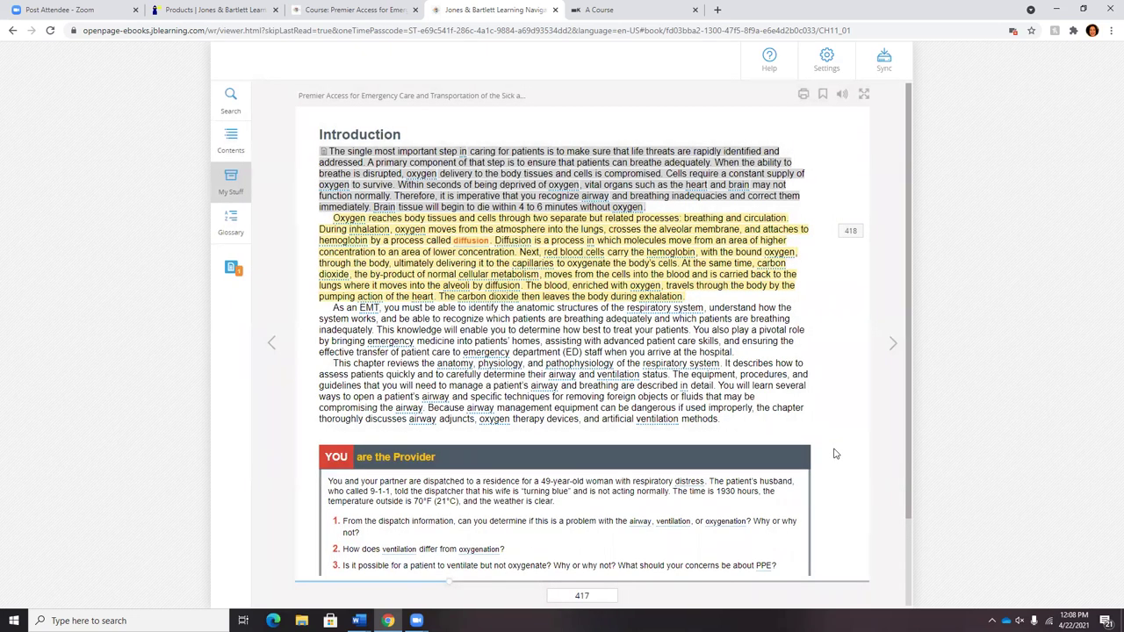
click(512, 365)
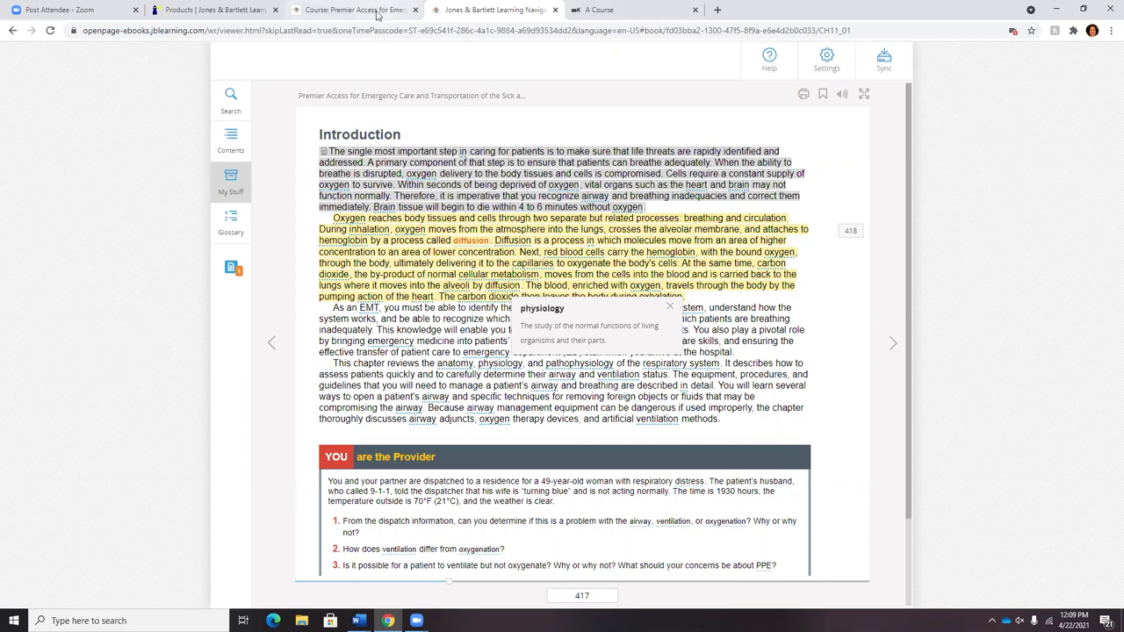
Close the eBook and launch the Module 11 - Airway Management interactive lecture from the Chapter 11 course page.
click(363, 10)
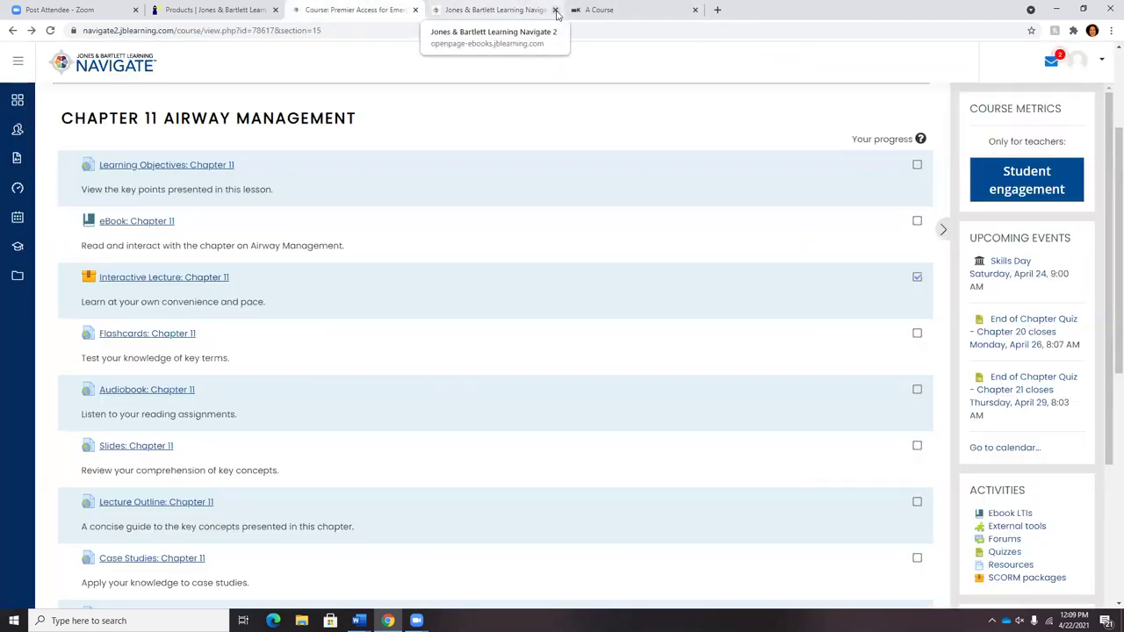
click(555, 9)
click(197, 278)
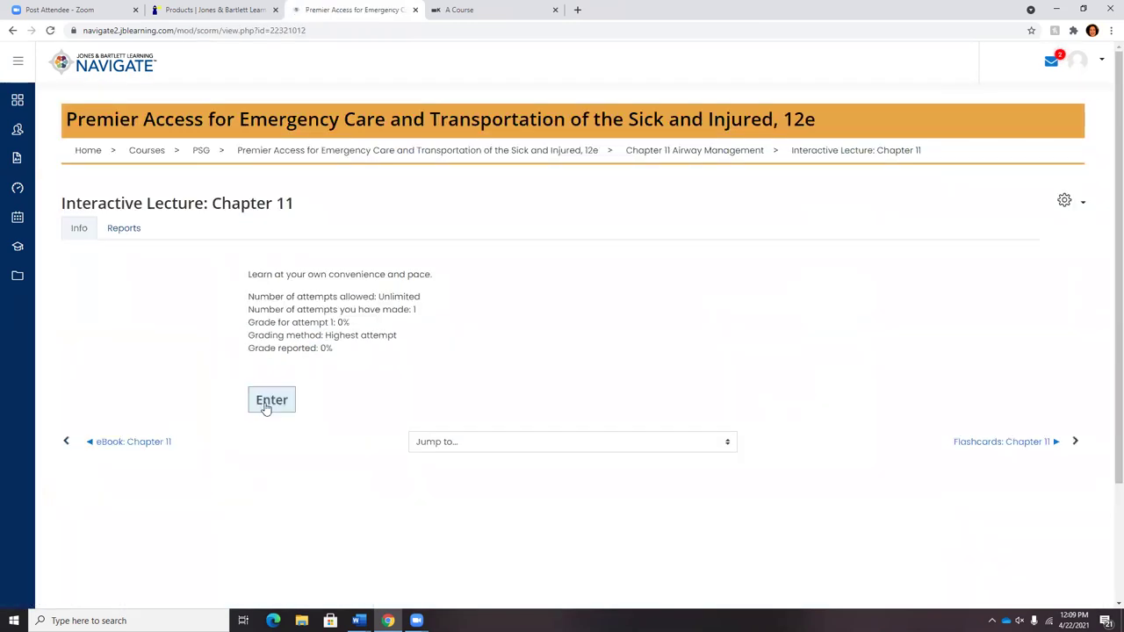
click(271, 400)
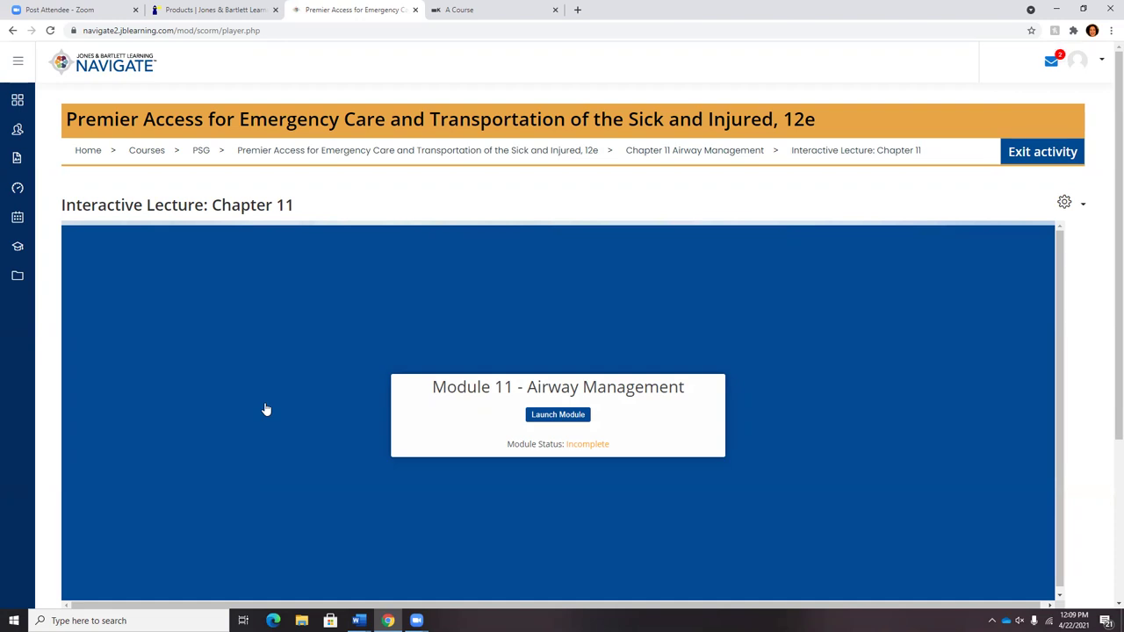
click(556, 416)
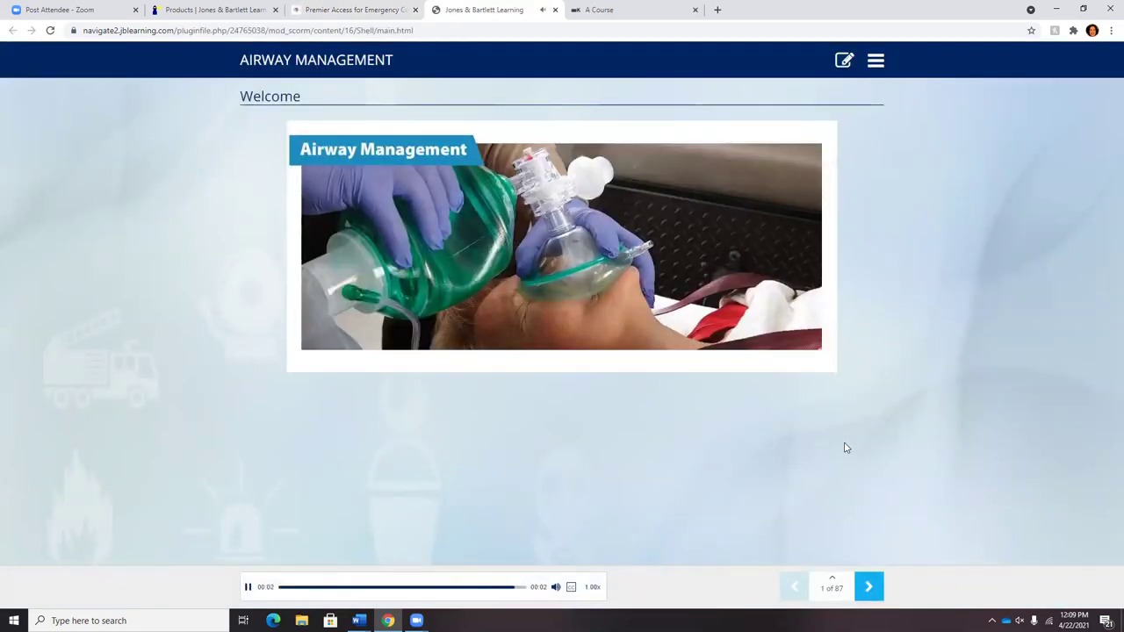
Advance the lecture to the Anatomy of the Respiratory System slide, pause its narration and view the full-size image.
click(867, 588)
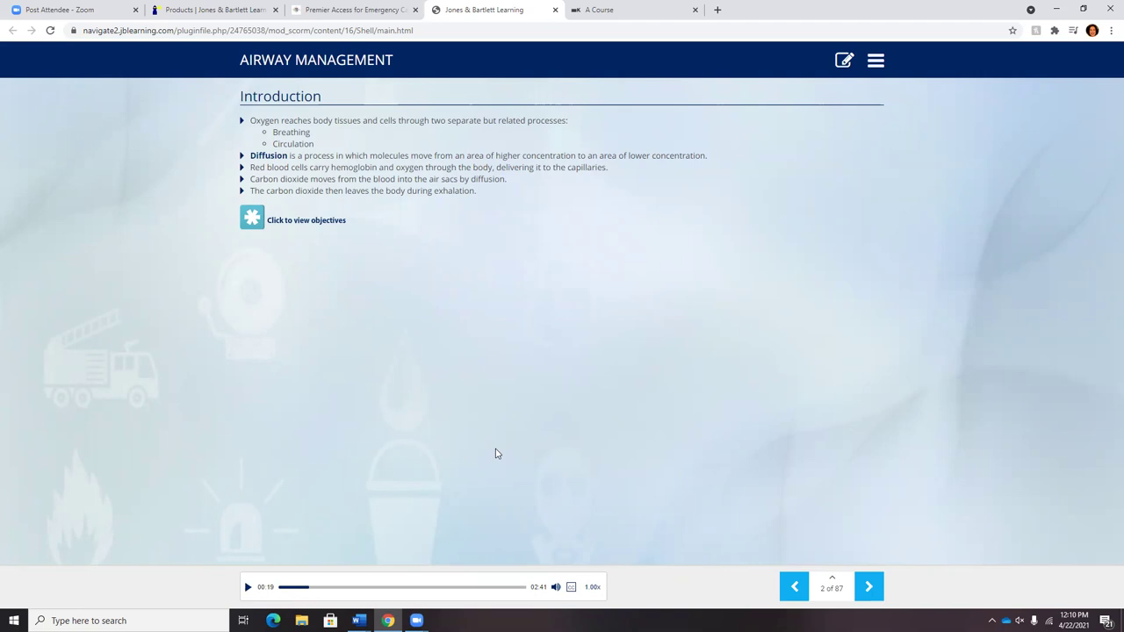
click(870, 587)
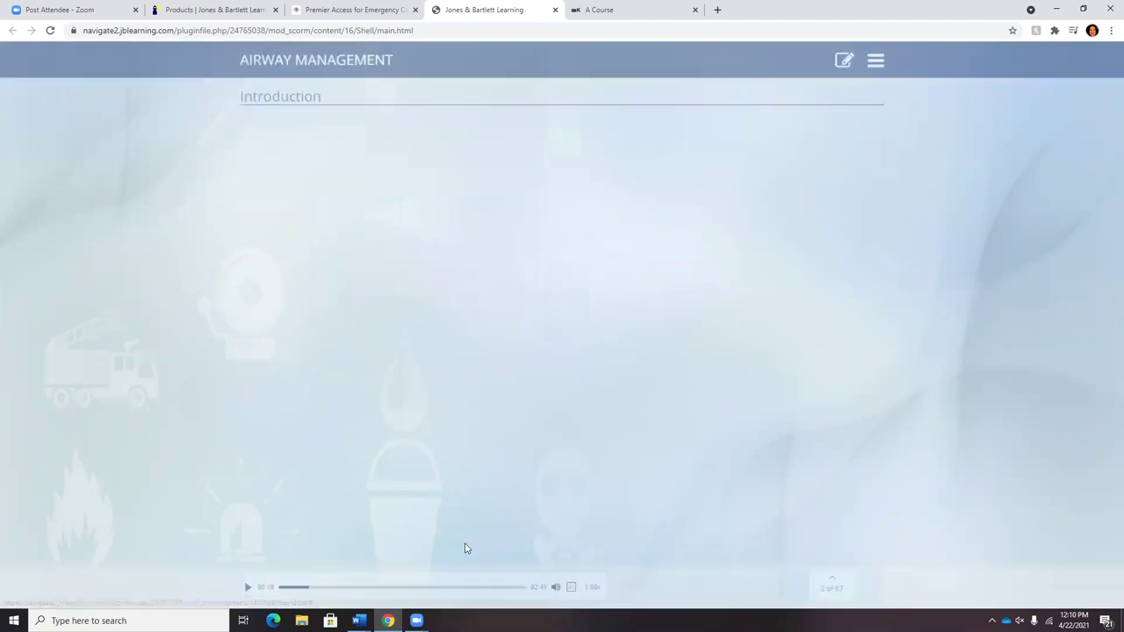
click(733, 176)
click(248, 588)
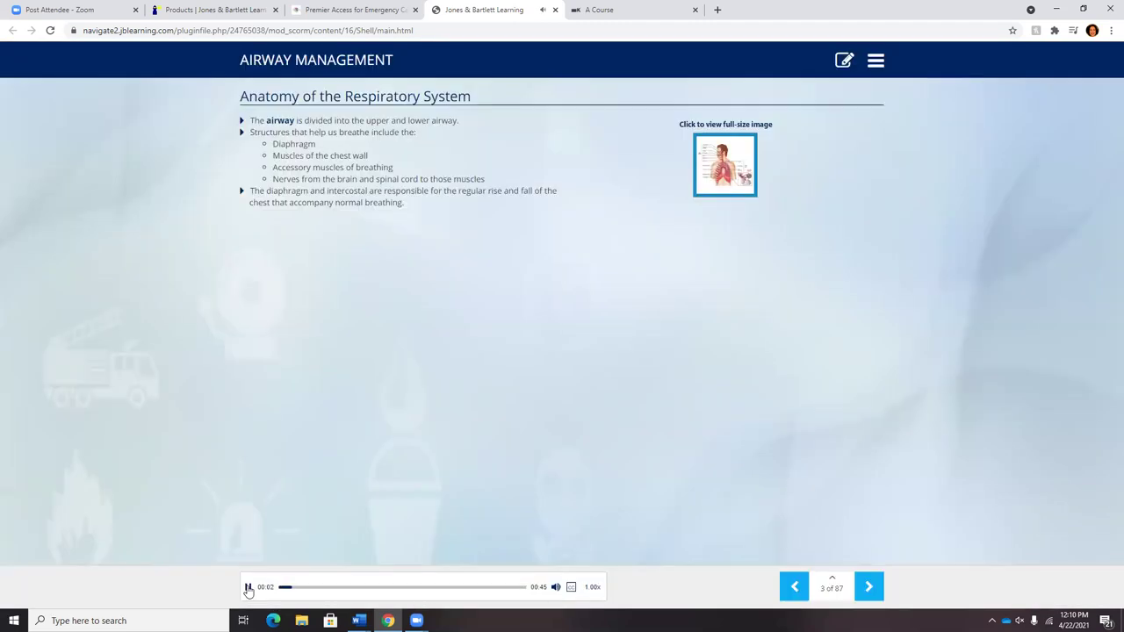
click(733, 177)
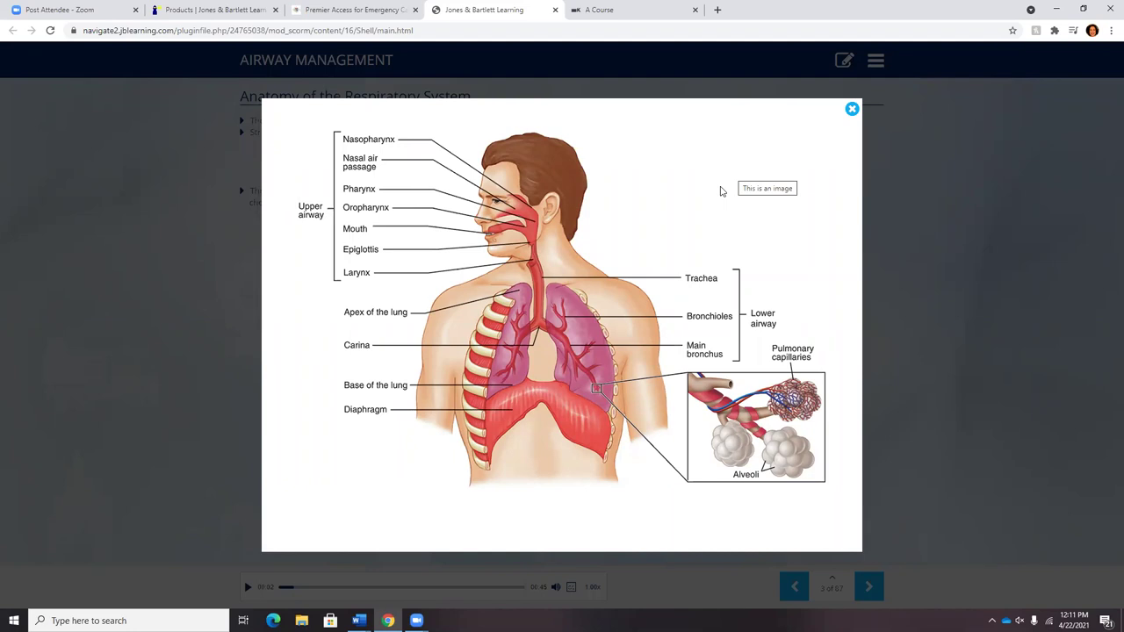
click(93, 385)
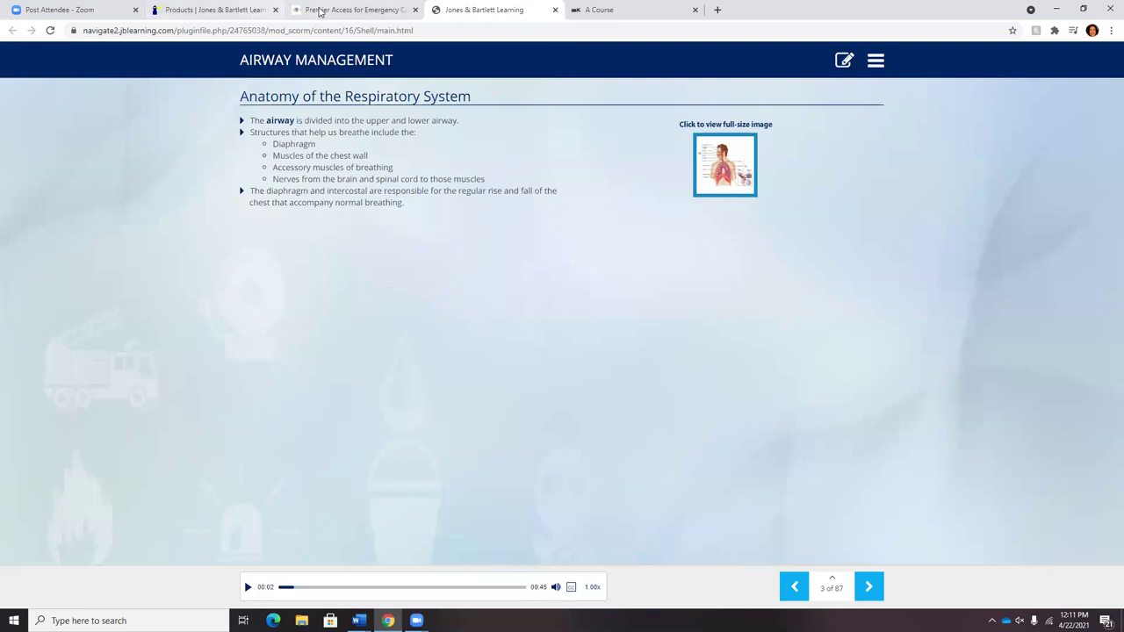
Close the lecture module and return to the Chapter 11 Airway Management course page.
click(371, 10)
click(555, 10)
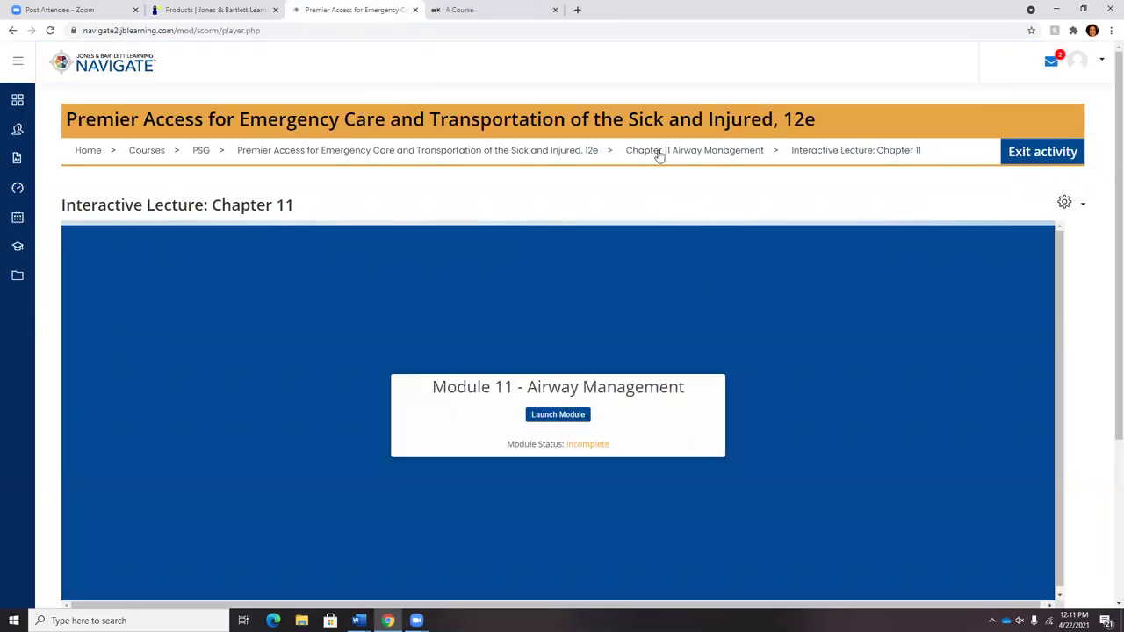
click(659, 152)
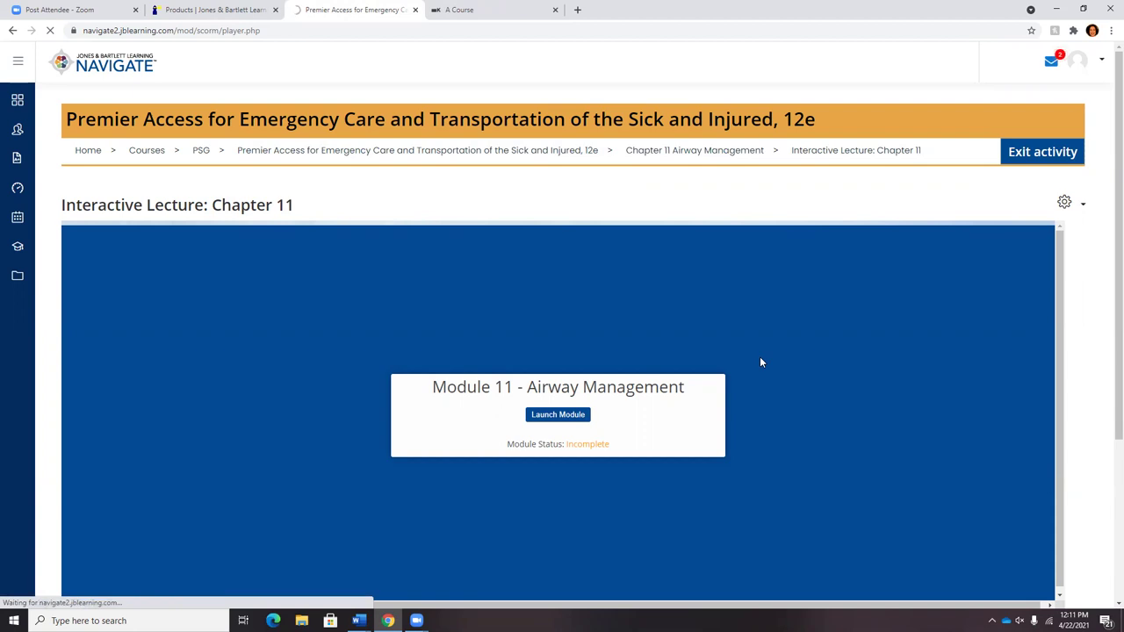
Examine the Assessment in Action and Active Learning Activities documents for Chapter 11, returning to the chapter page after each.
scroll(762, 362, down, 2)
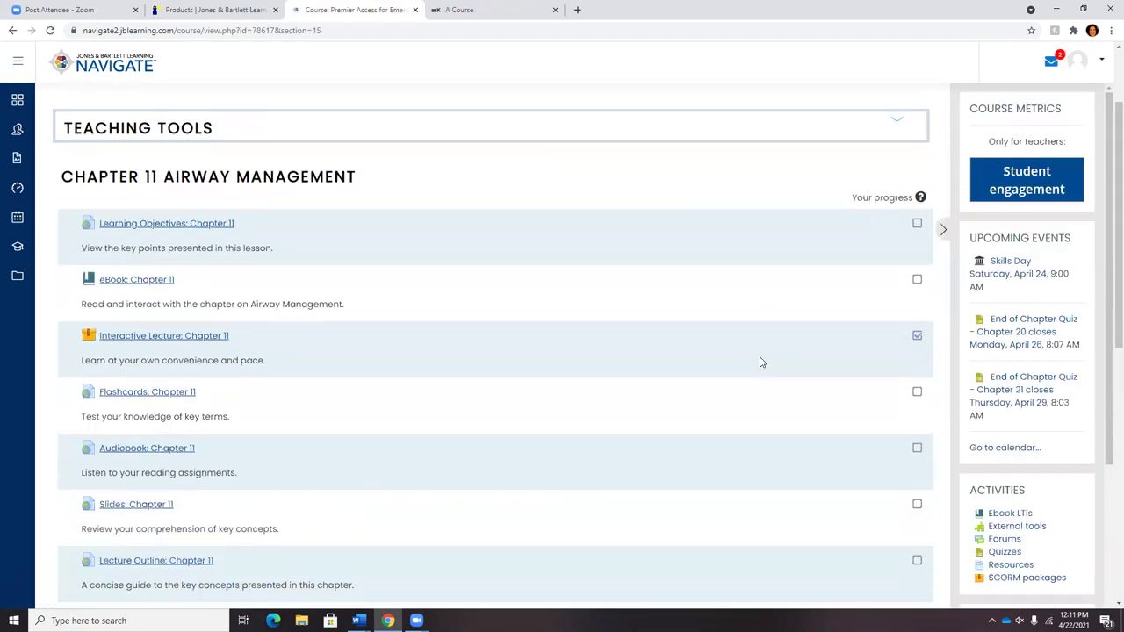
scroll(763, 365, down, 1)
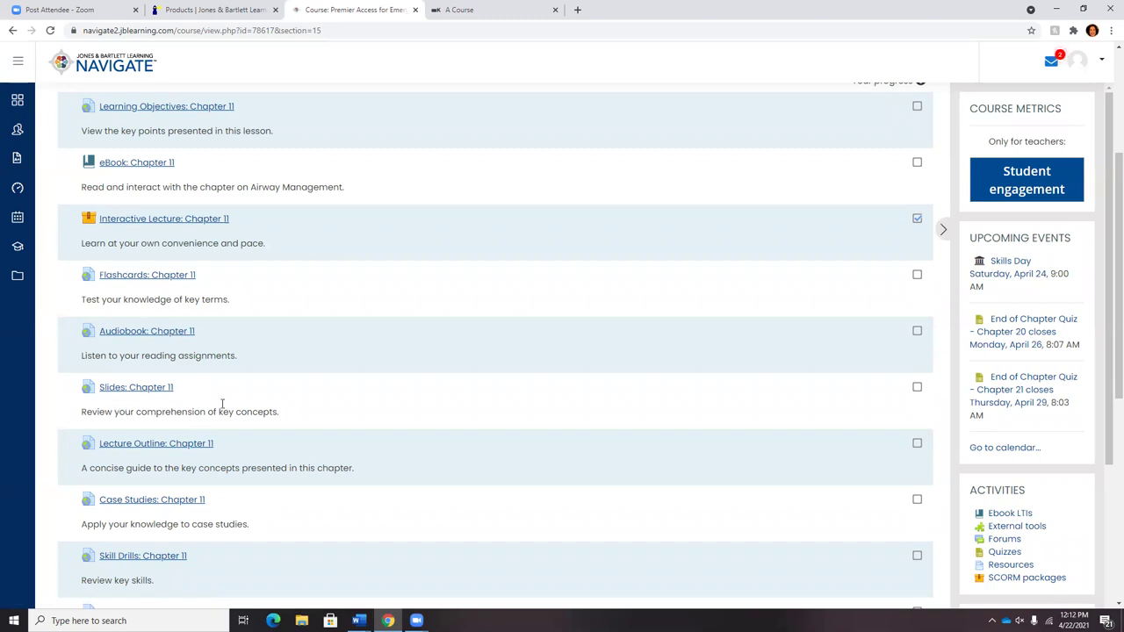
scroll(253, 464, down, 2)
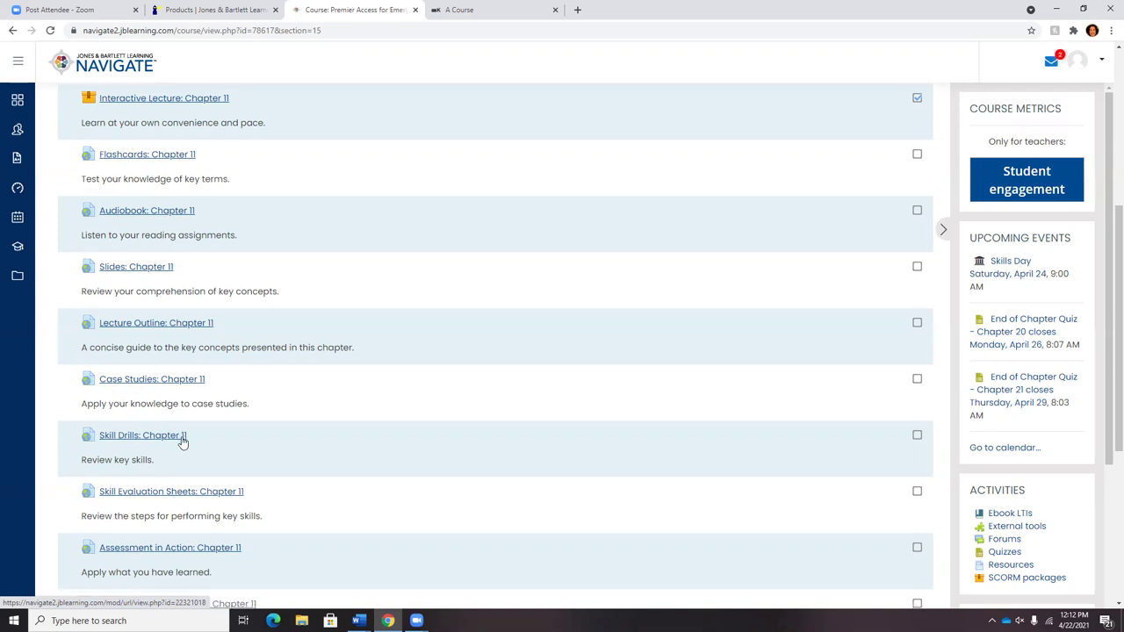
scroll(176, 439, down, 1)
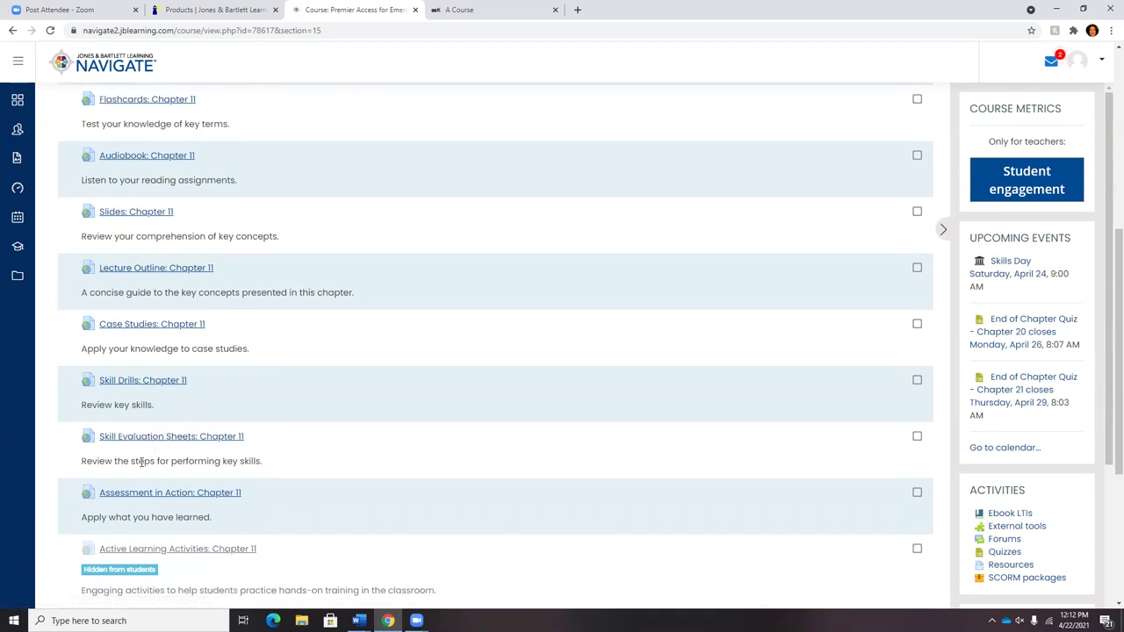
click(197, 496)
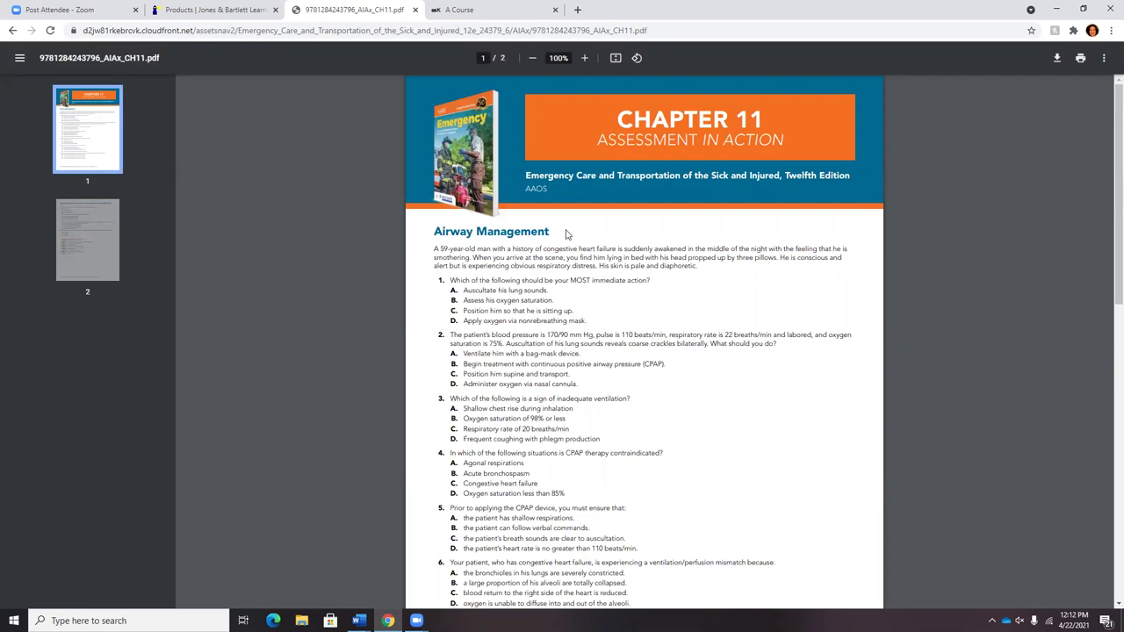
click(14, 32)
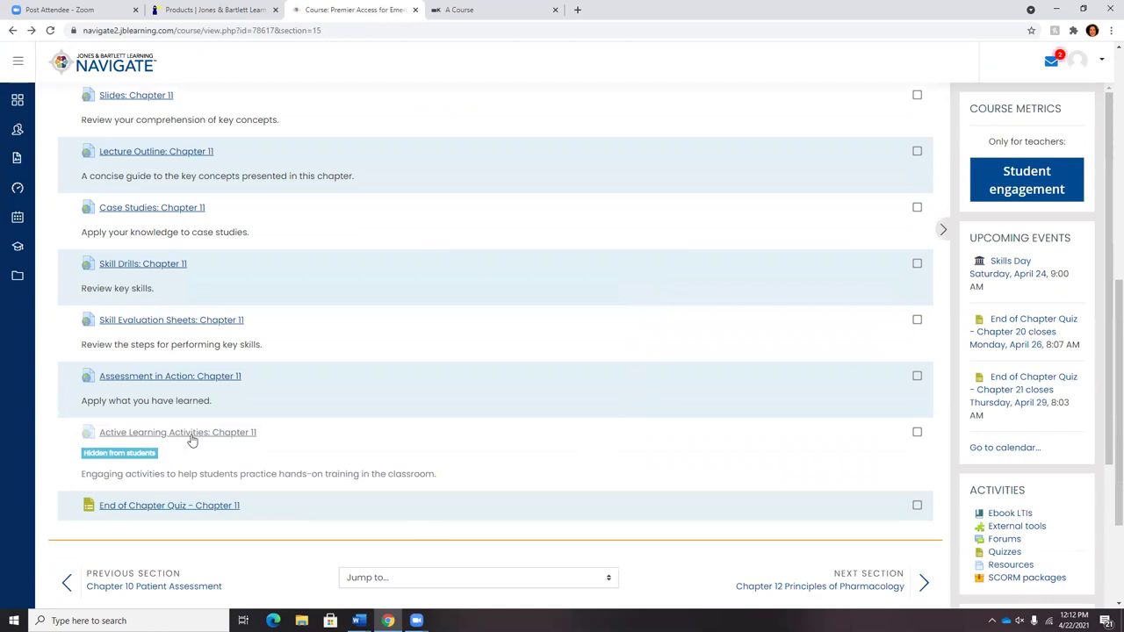
click(237, 437)
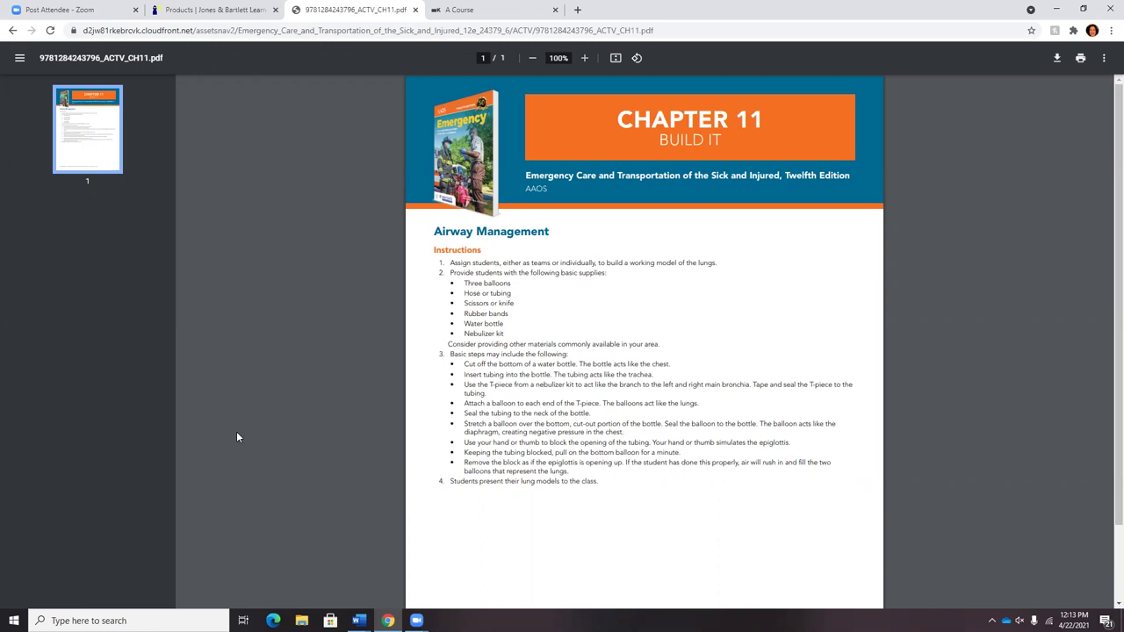
click(12, 30)
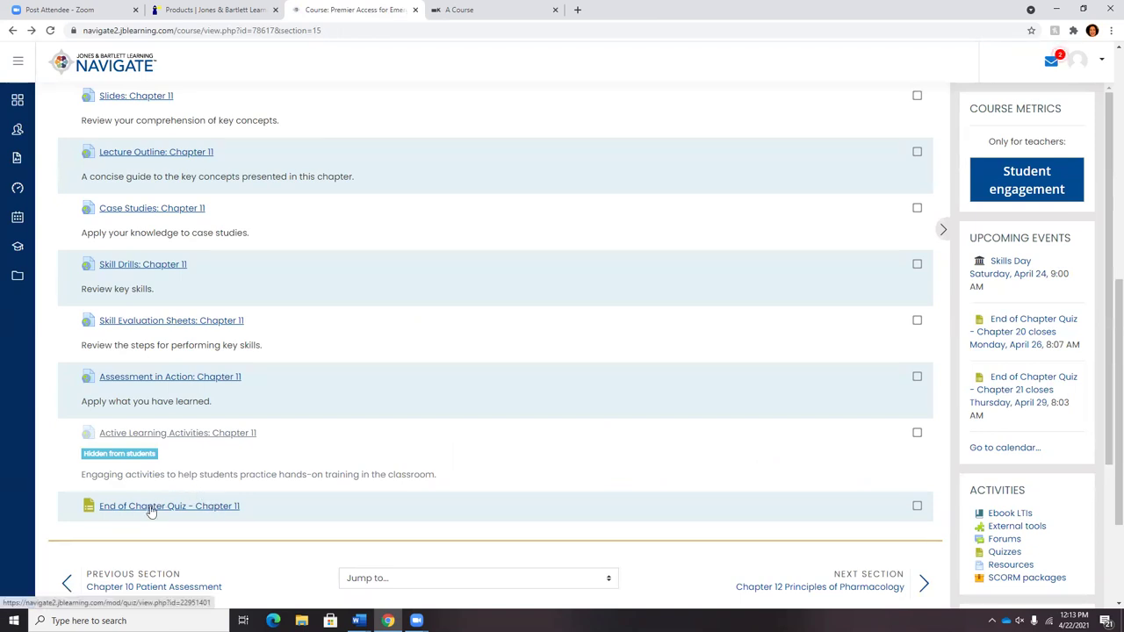
Turn on Edit Mode for the course and open the list of activities and resources that can be added to Chapter 11.
scroll(306, 487, up, 1)
scroll(306, 487, up, 6)
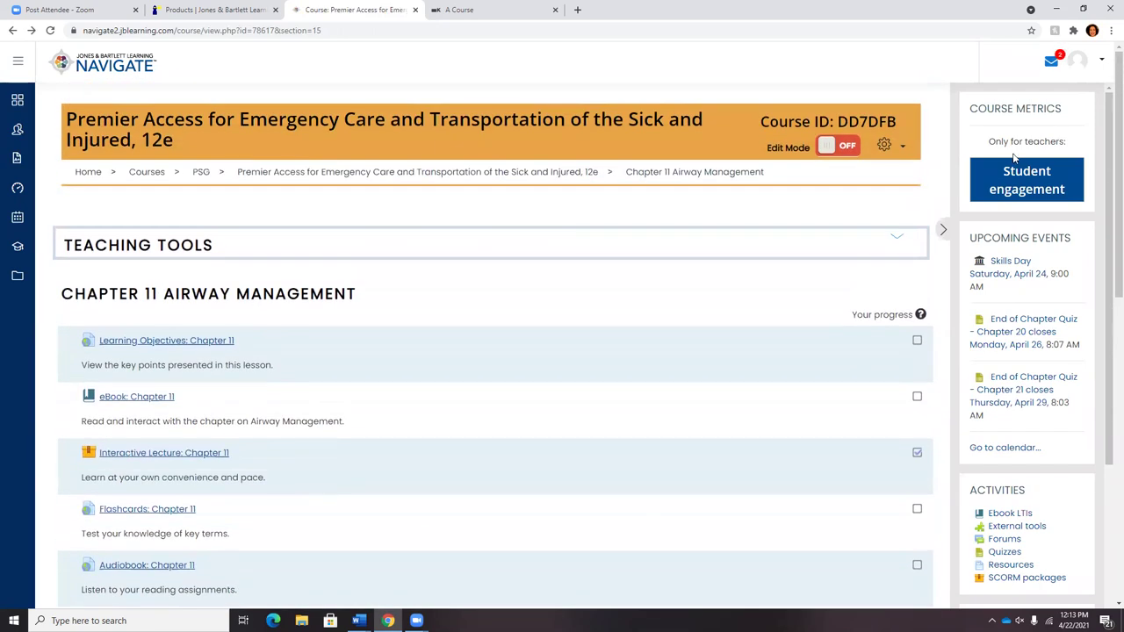
click(845, 147)
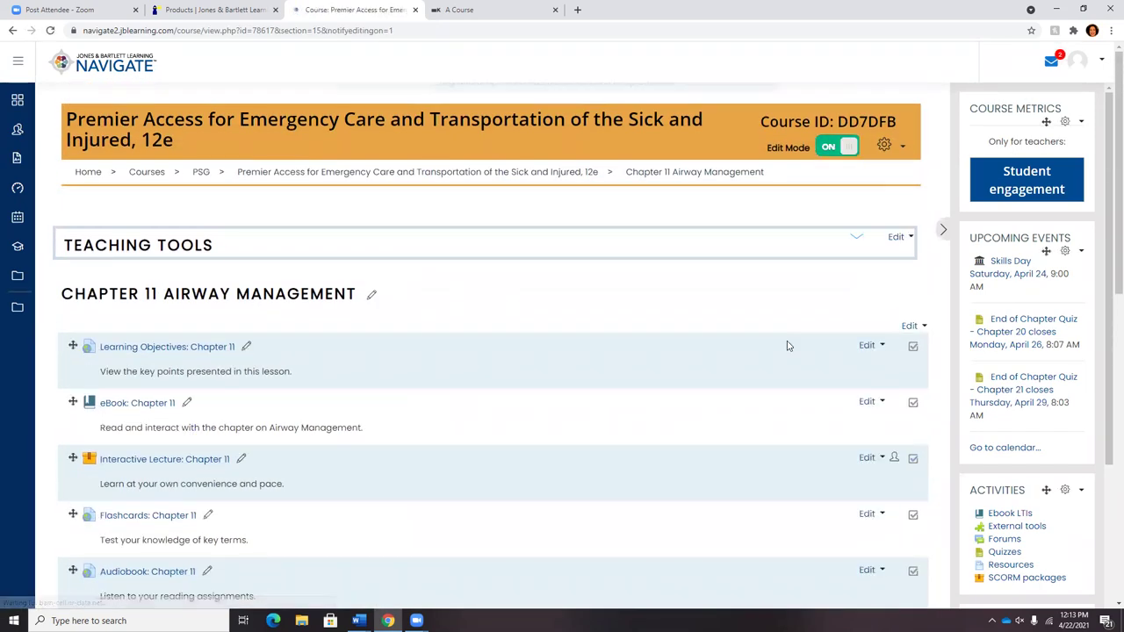
scroll(786, 345, down, 2)
scroll(787, 344, down, 2)
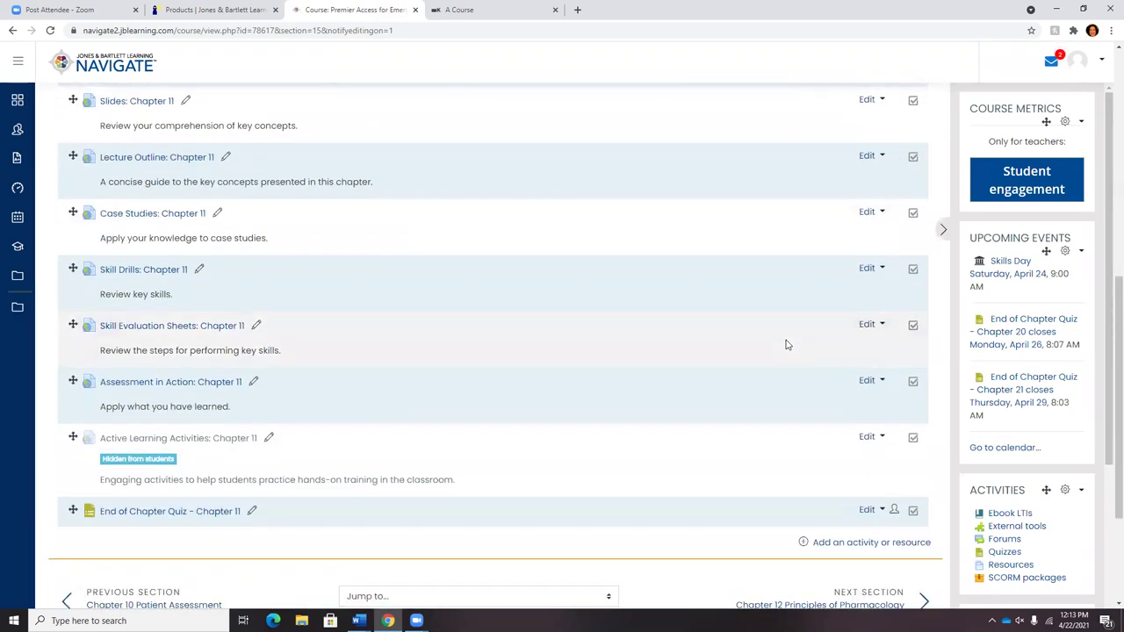
scroll(786, 344, down, 1)
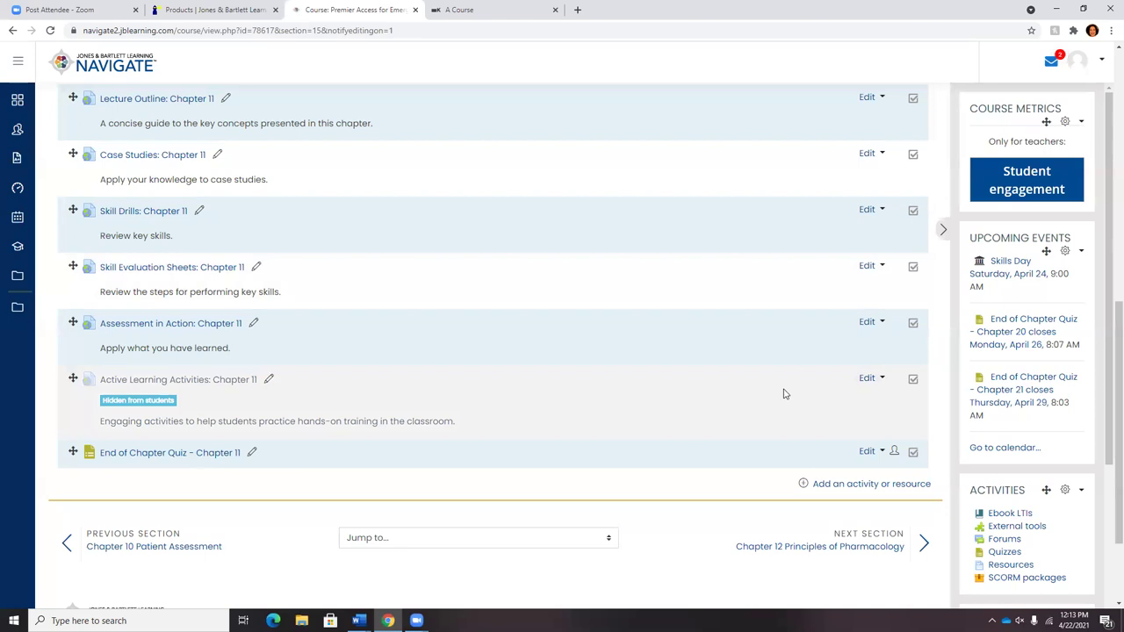
click(858, 487)
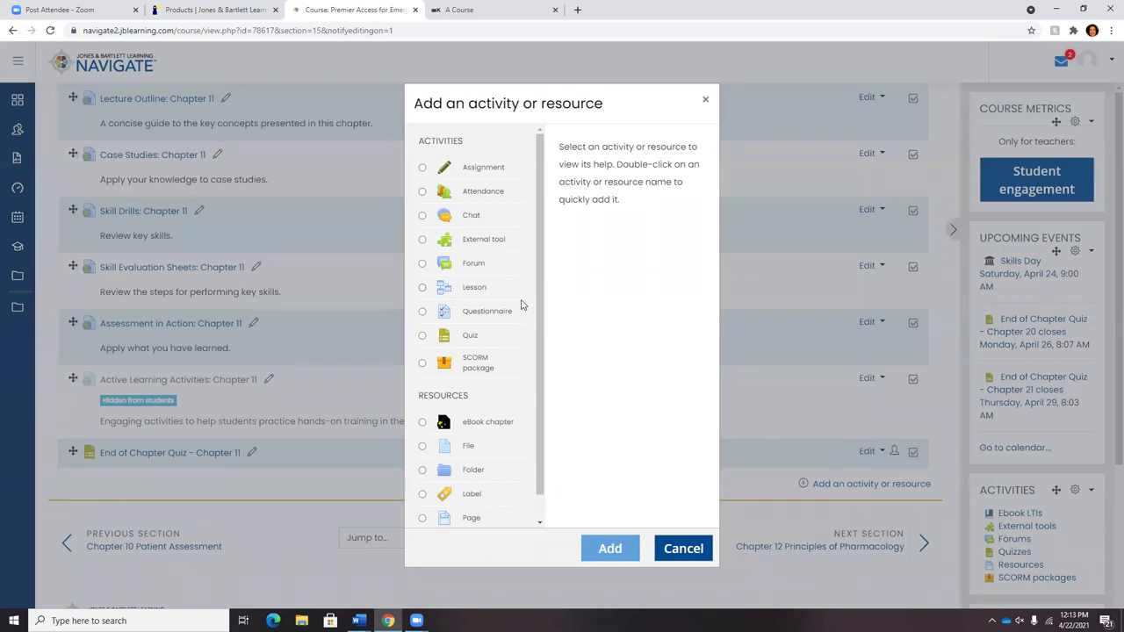
Examine the help descriptions of the activity types that can be added, from Assignment through SCORM package.
click(503, 175)
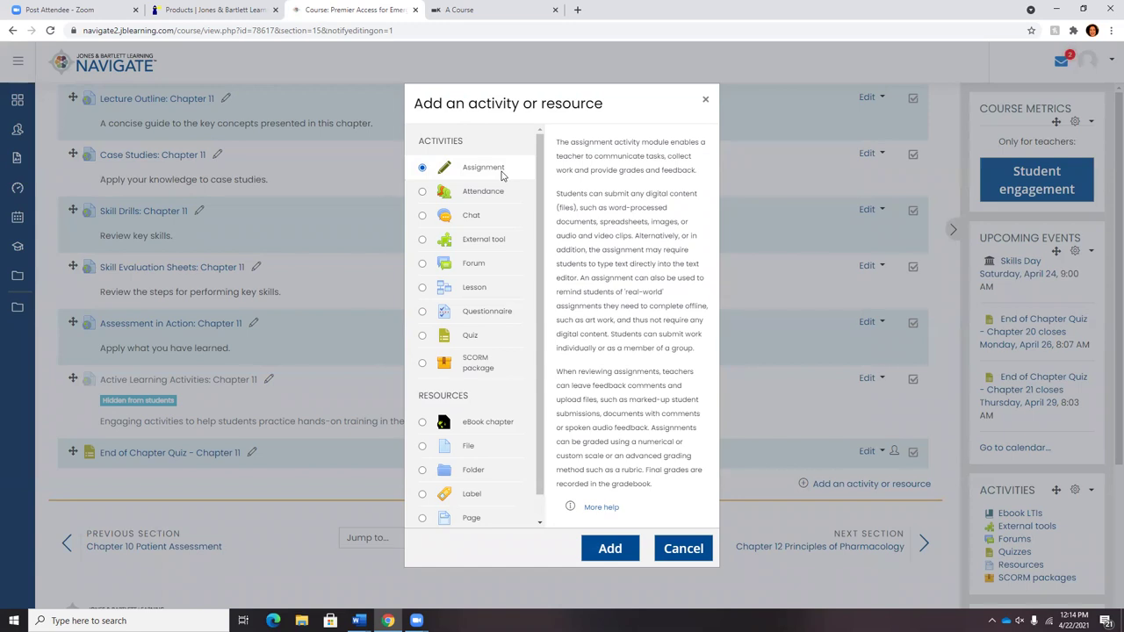
click(495, 195)
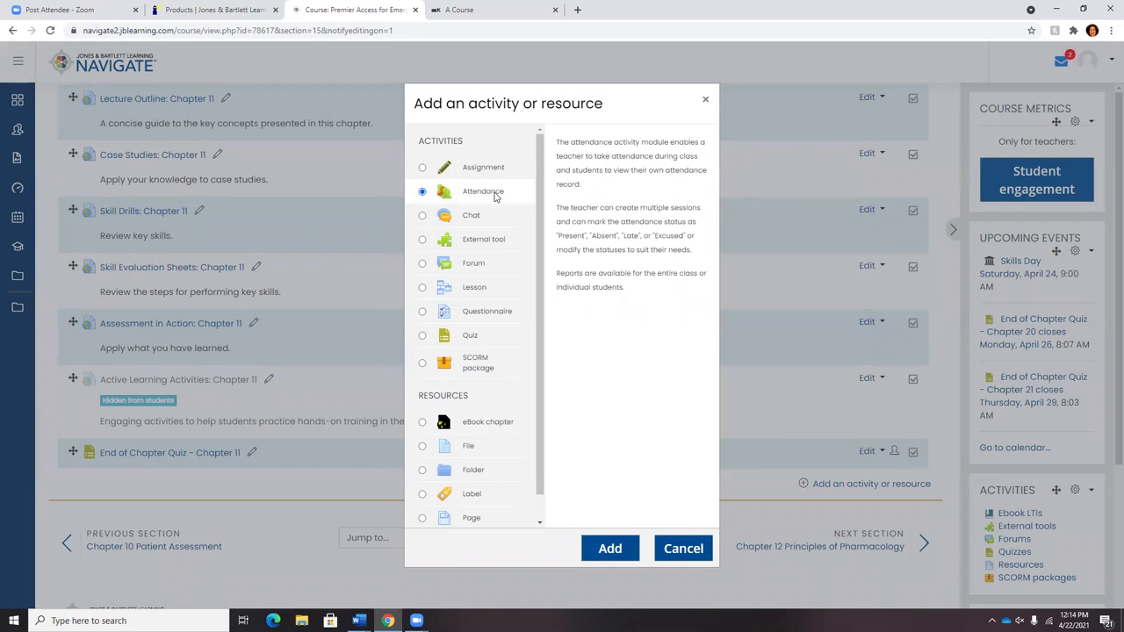
double_click(494, 195)
click(475, 217)
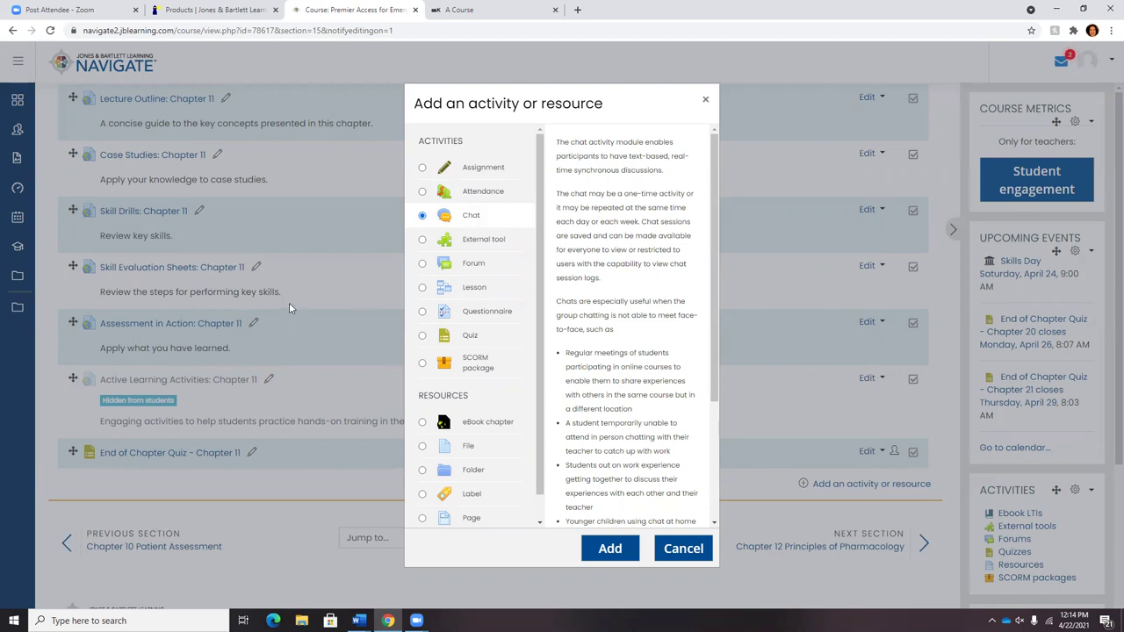
click(466, 244)
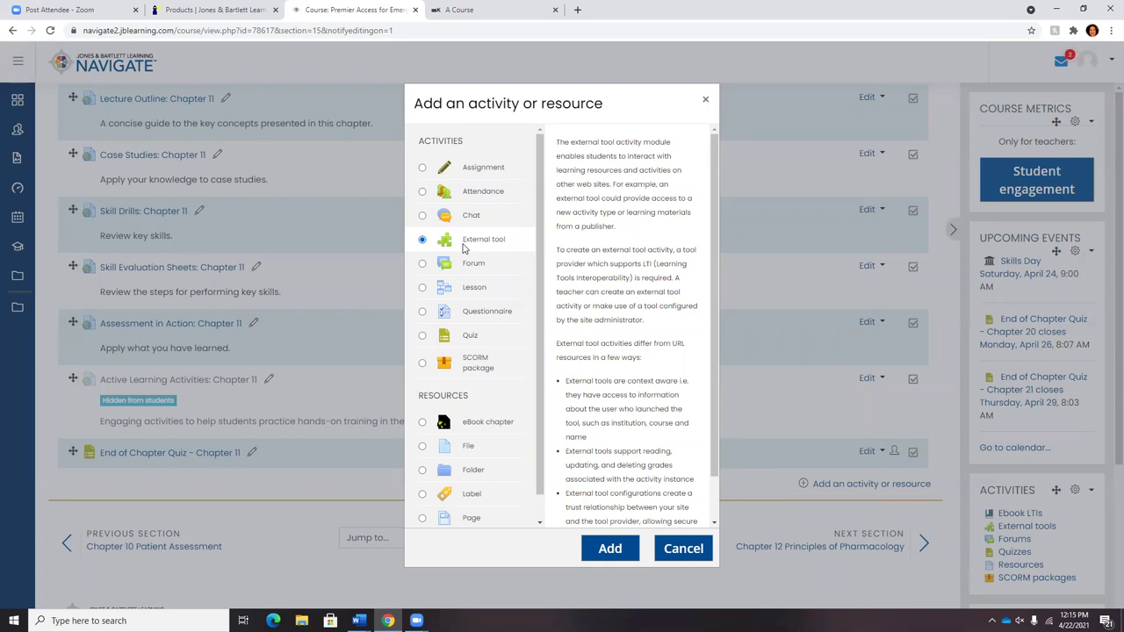
click(464, 263)
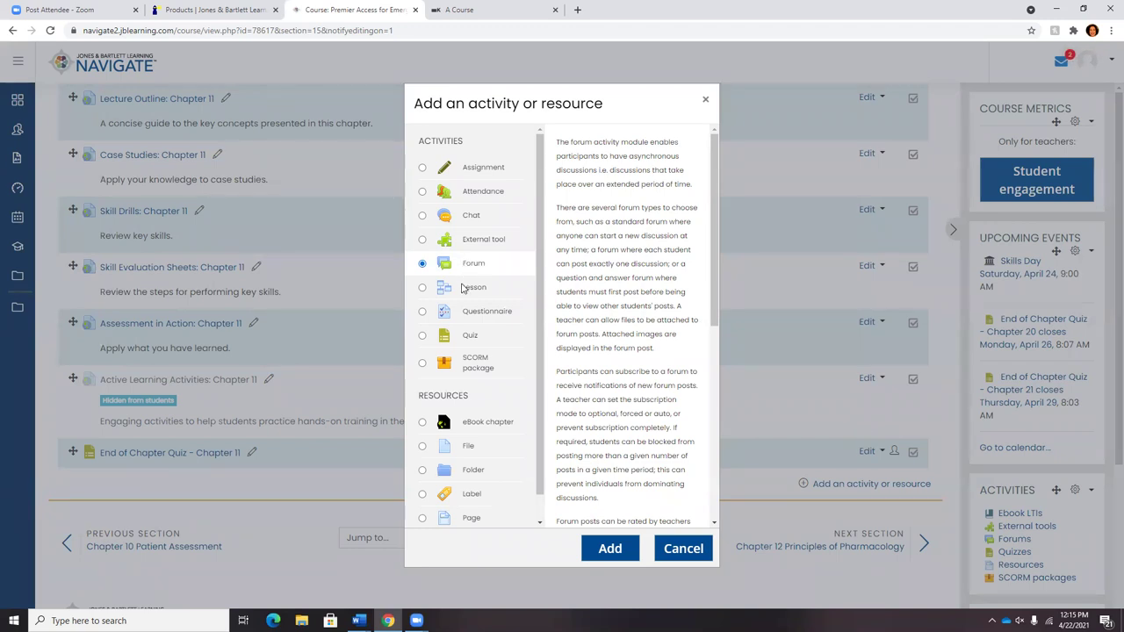
click(463, 288)
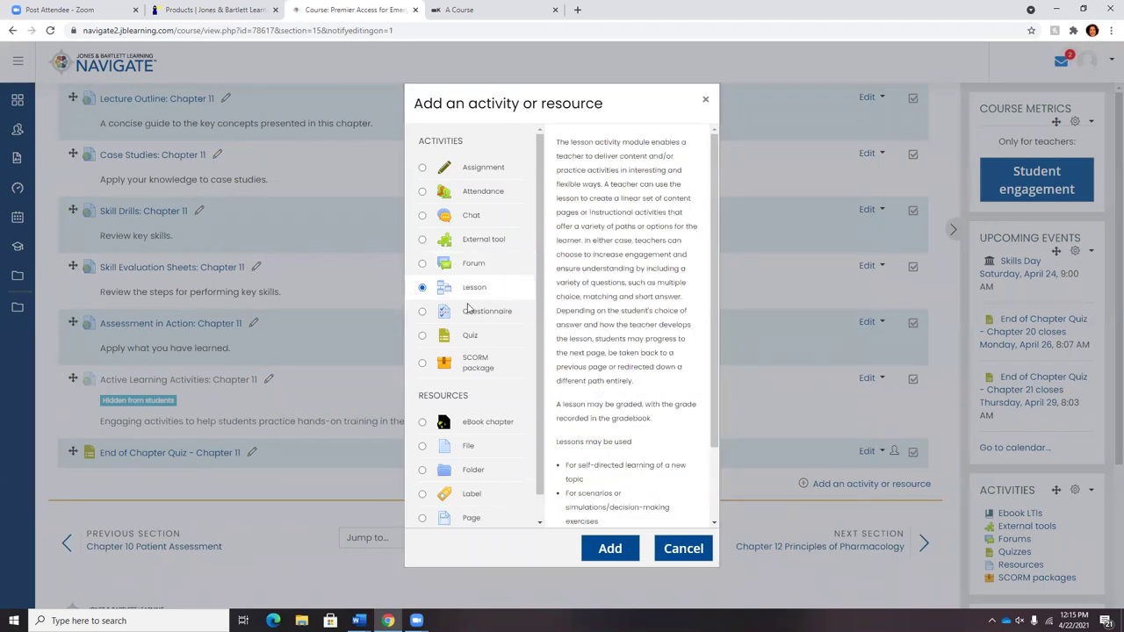
click(470, 321)
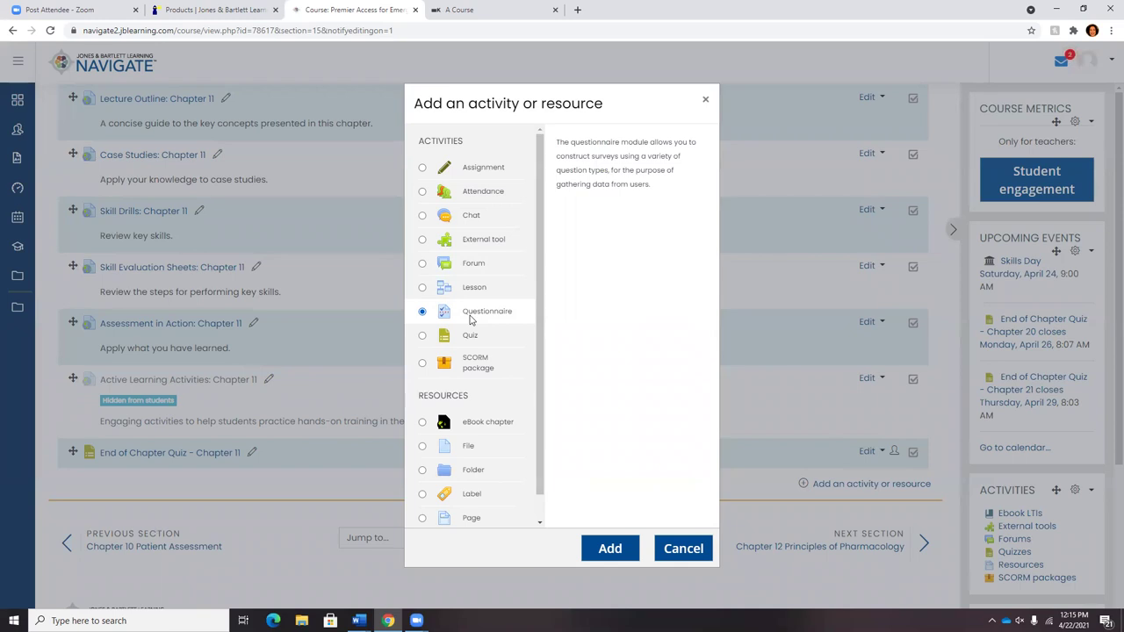
click(472, 341)
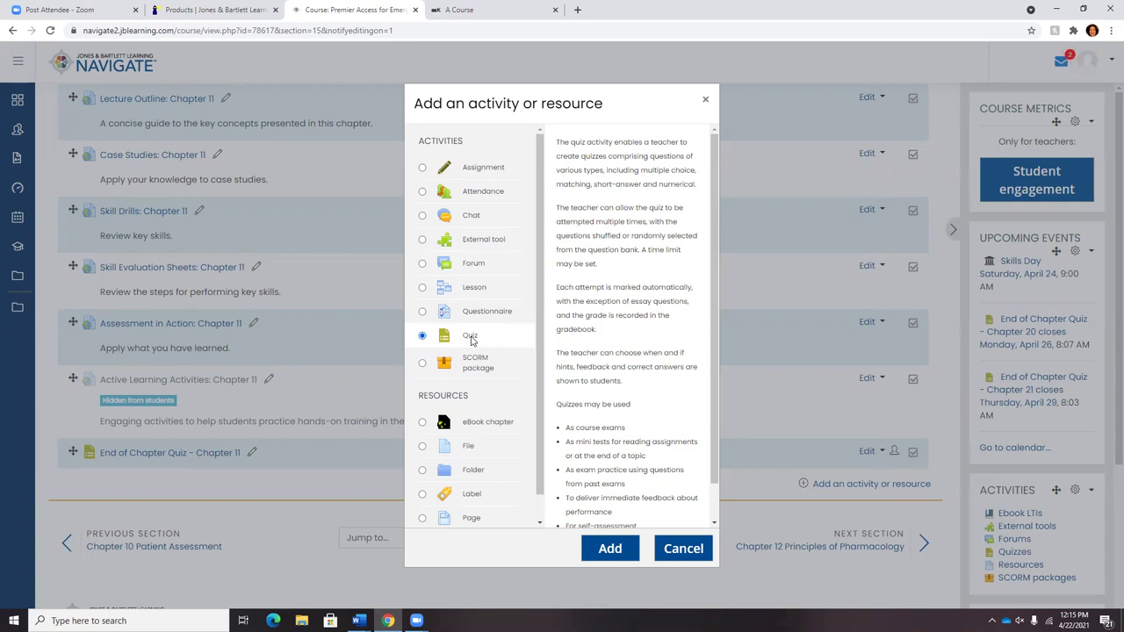
click(469, 365)
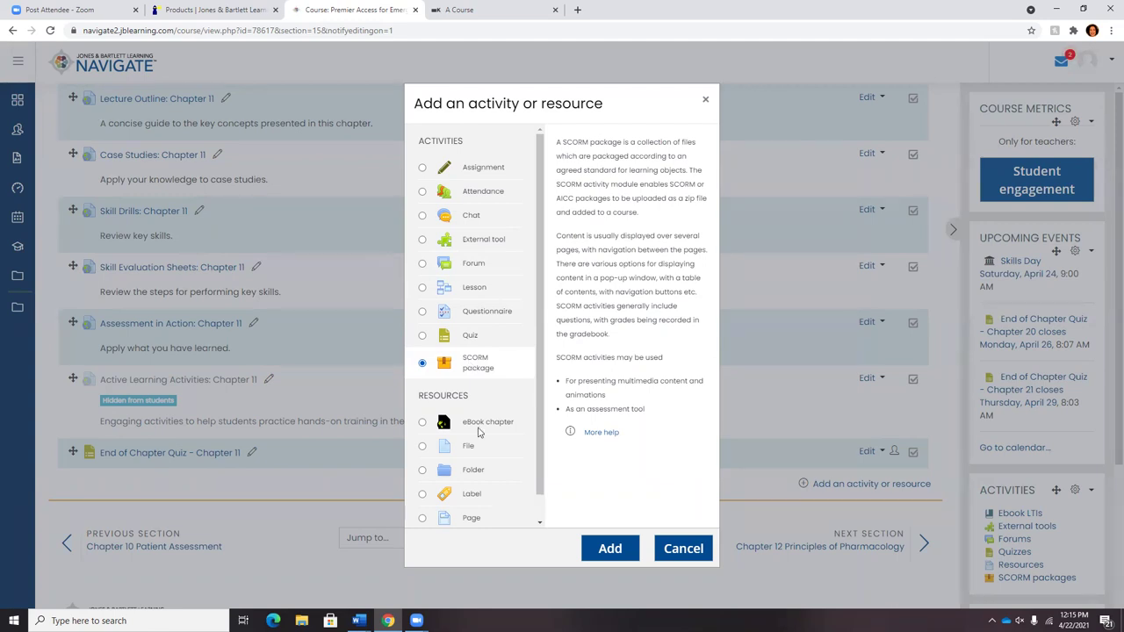
Examine the descriptions of the resource types, from eBook chapter through URL, and close the list without adding anything.
scroll(479, 436, down, 1)
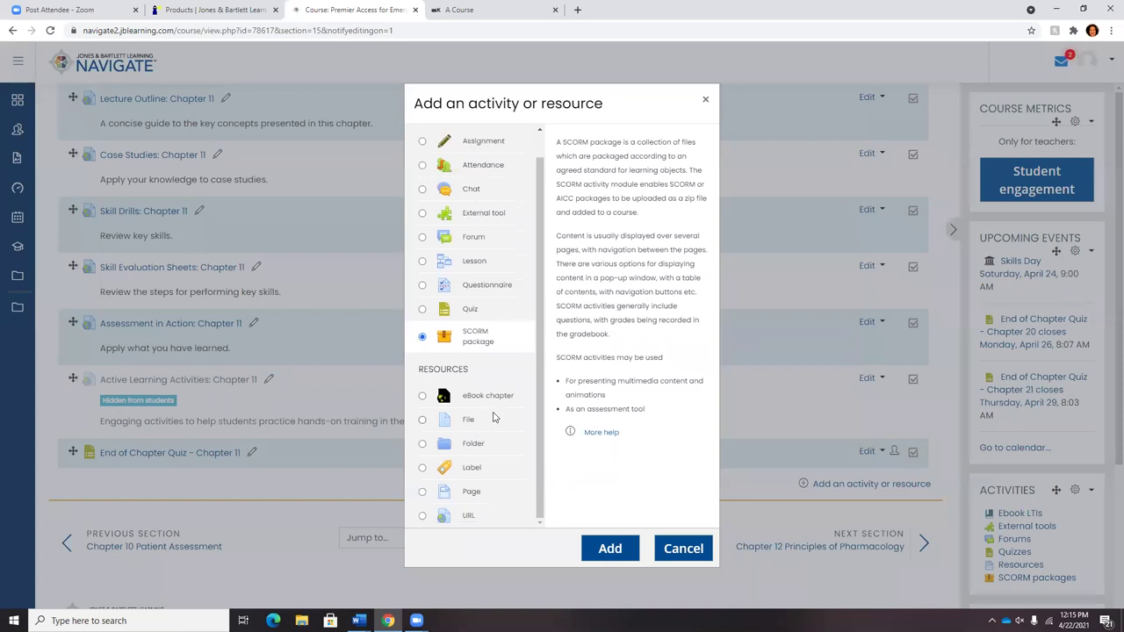
click(500, 405)
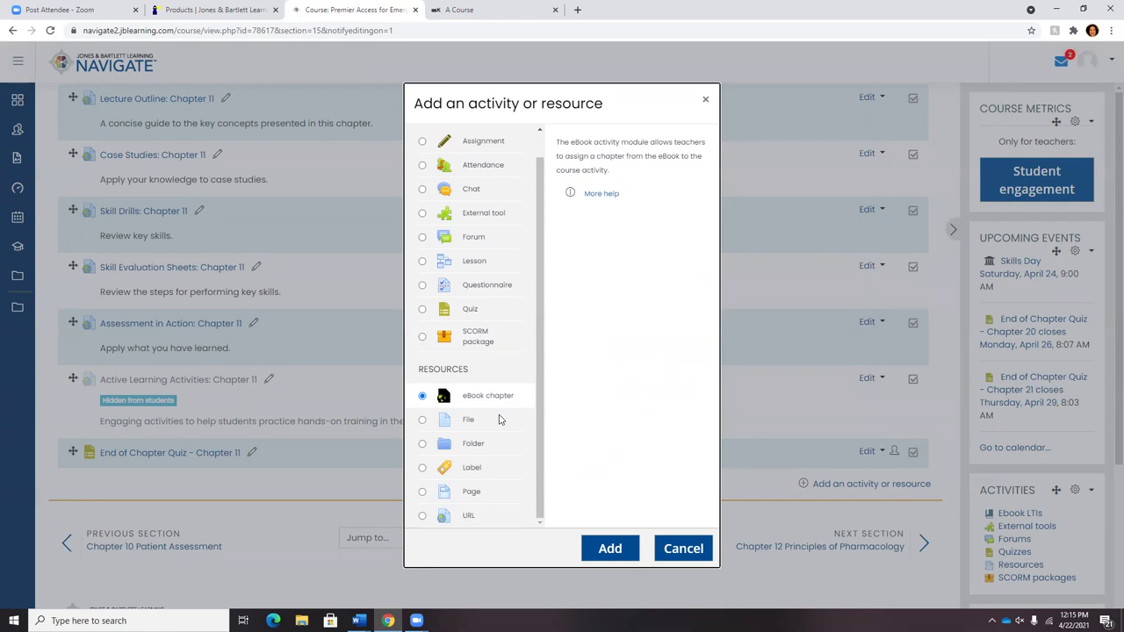
click(499, 420)
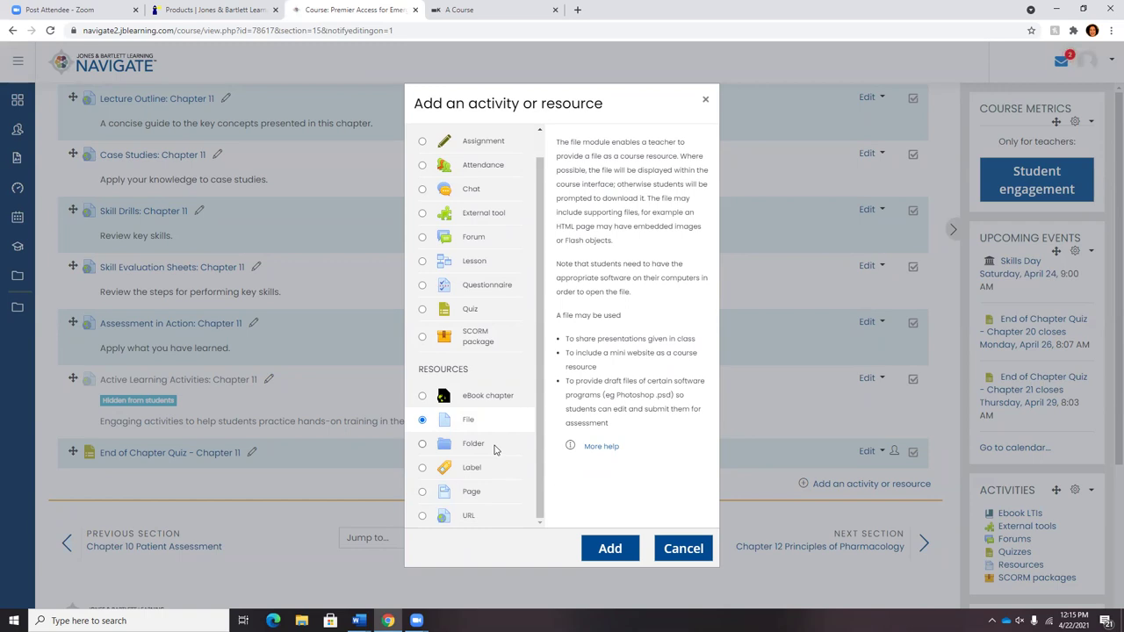
click(494, 446)
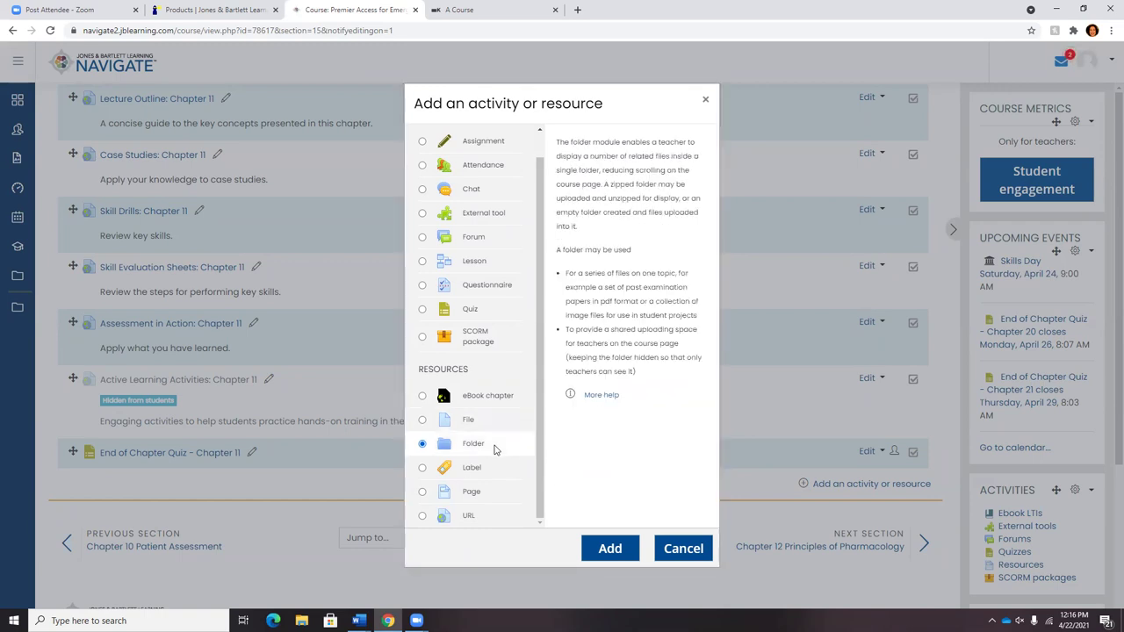
click(485, 473)
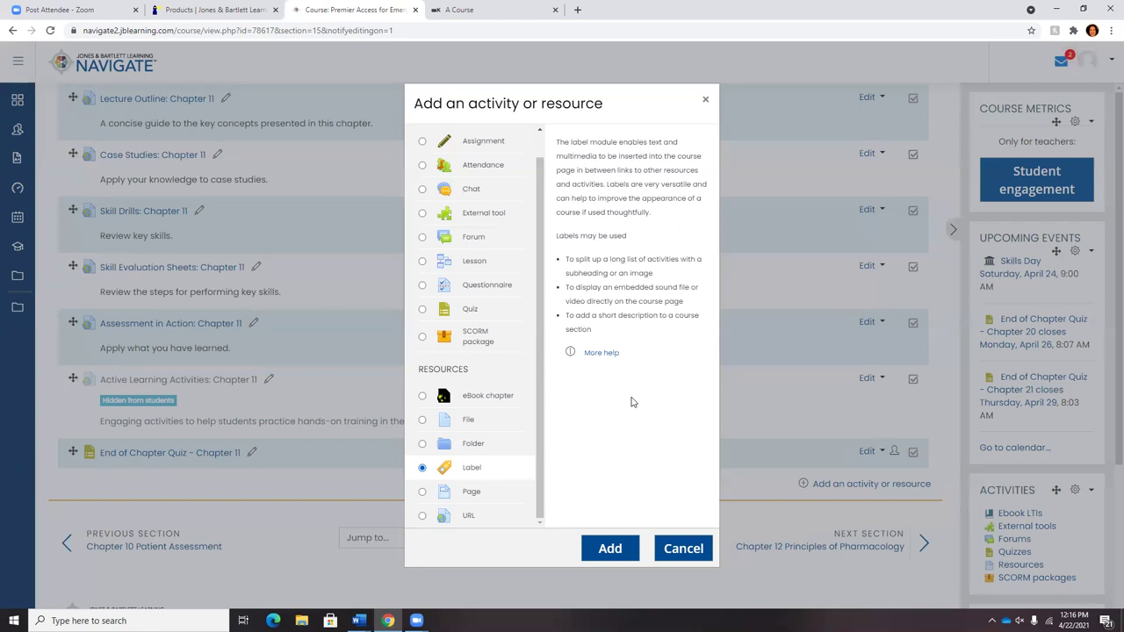
click(455, 494)
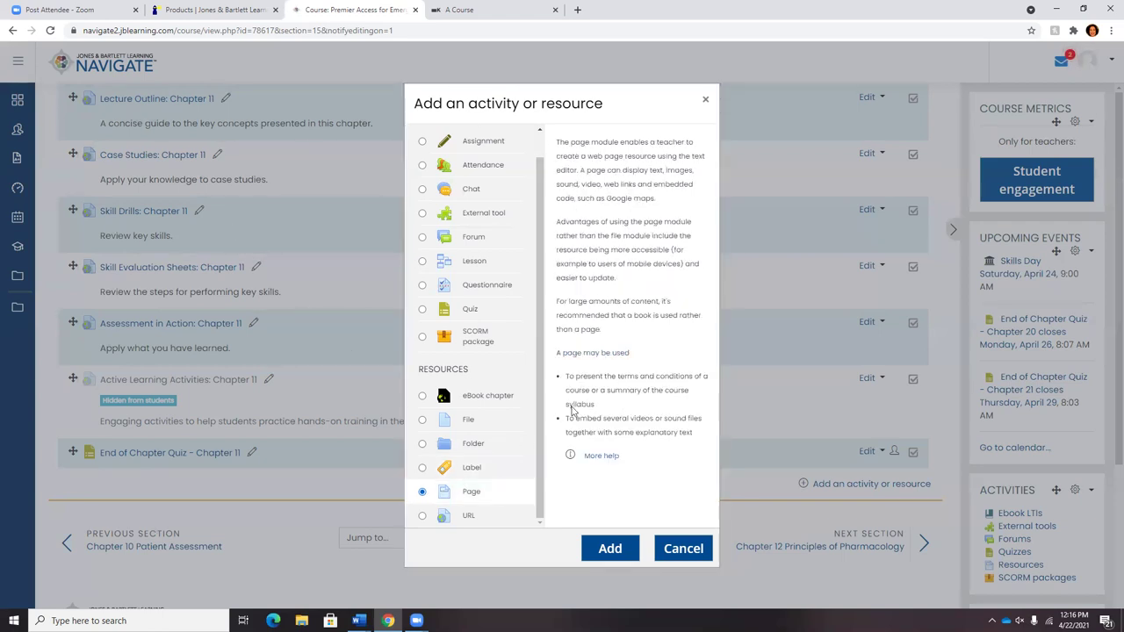
click(508, 523)
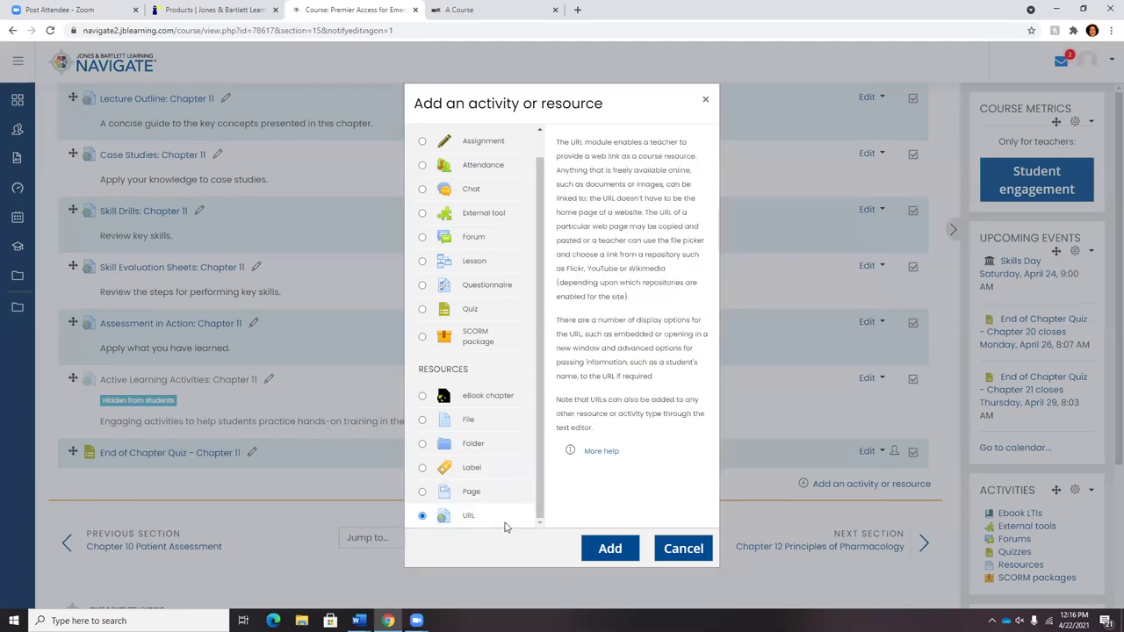
click(705, 101)
Return to the main page of the Premier Access course and turn off Edit Mode.
scroll(733, 329, up, 6)
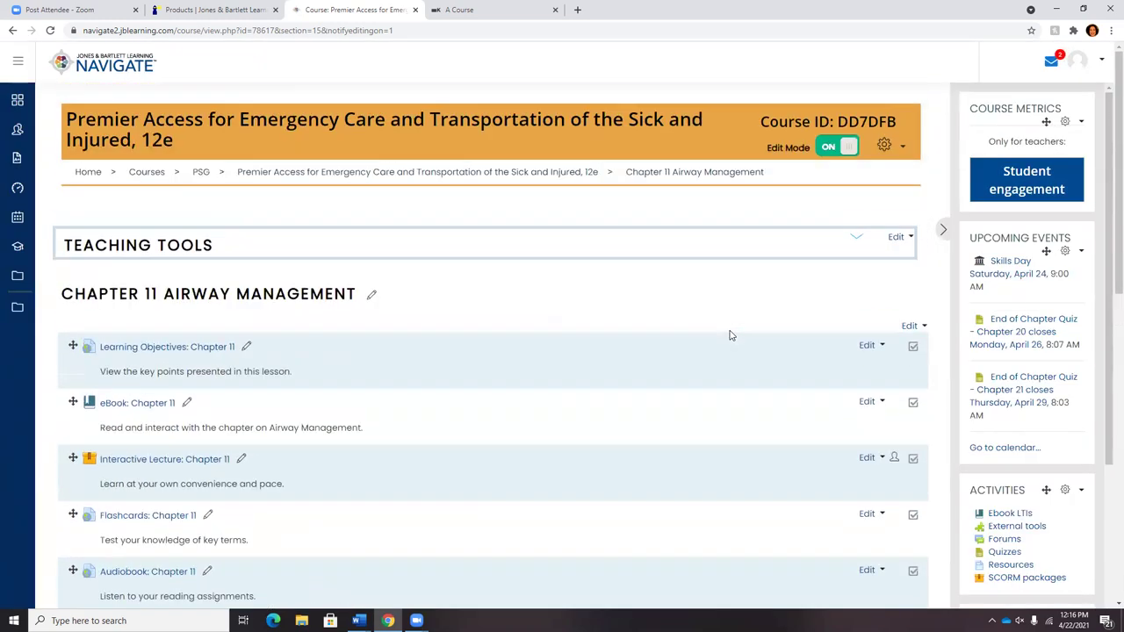
click(573, 174)
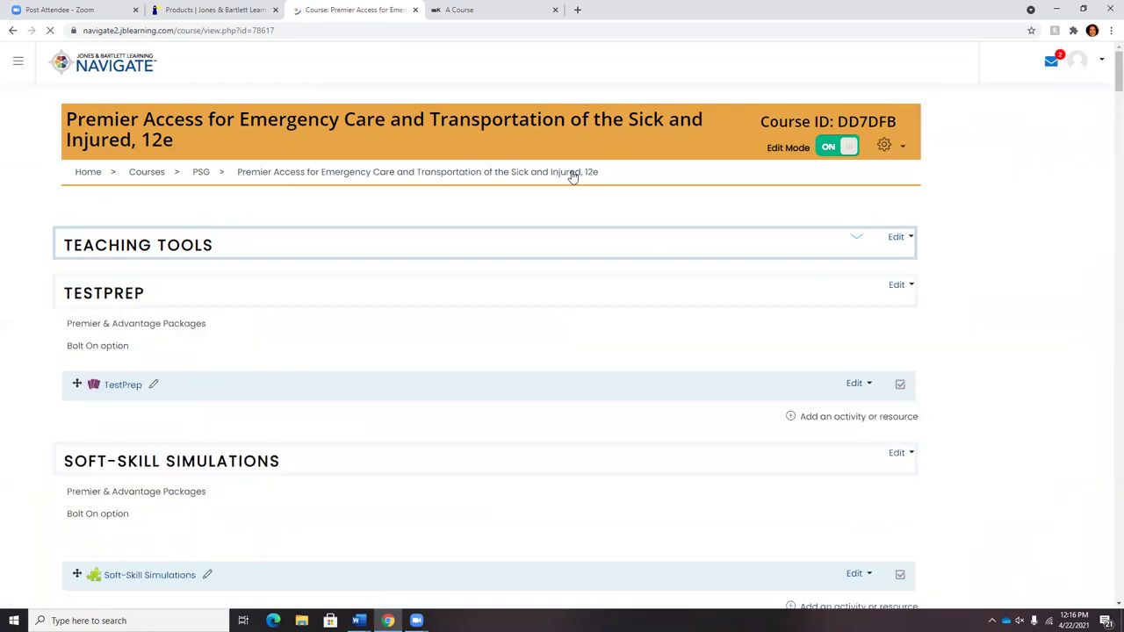
click(827, 152)
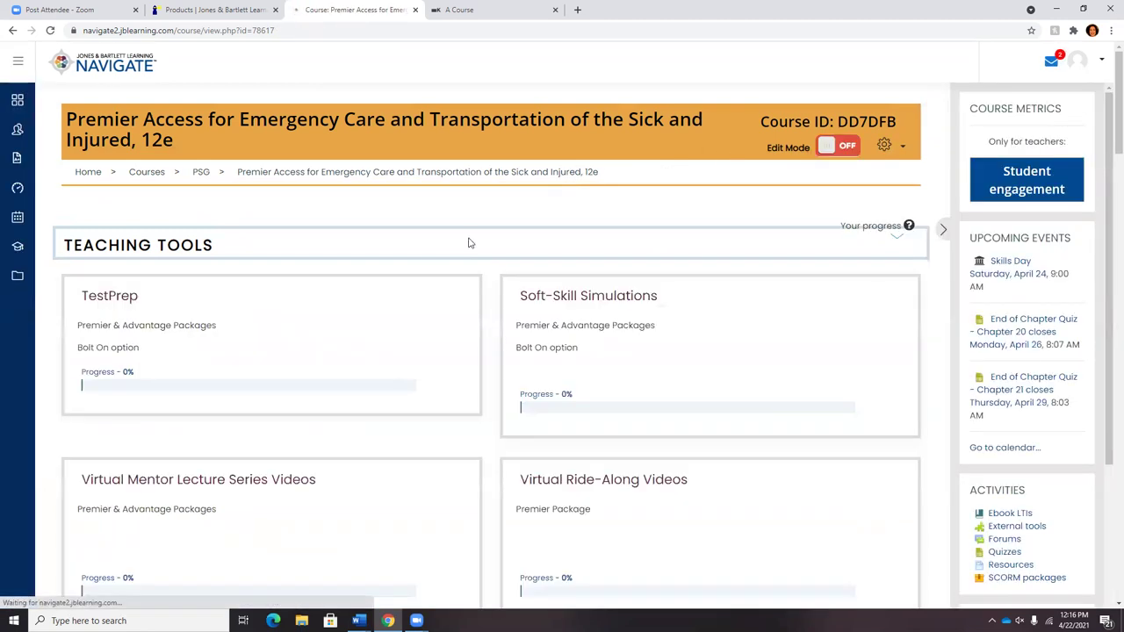
Launch TestPrep from the course's TestPrep section and switch it to the student view.
click(124, 299)
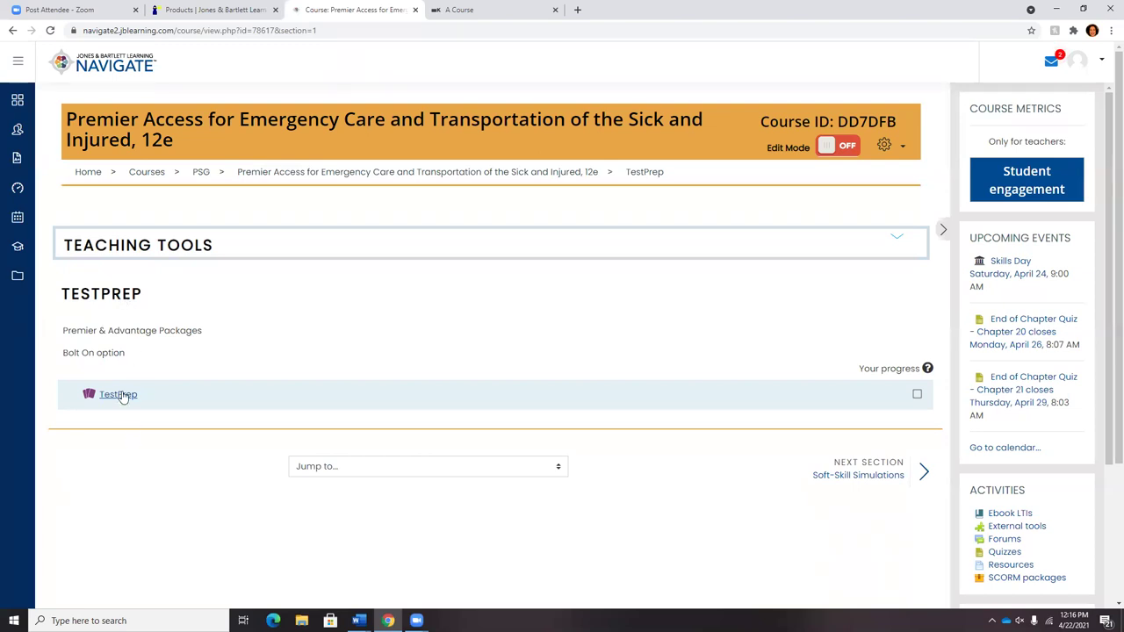
click(123, 396)
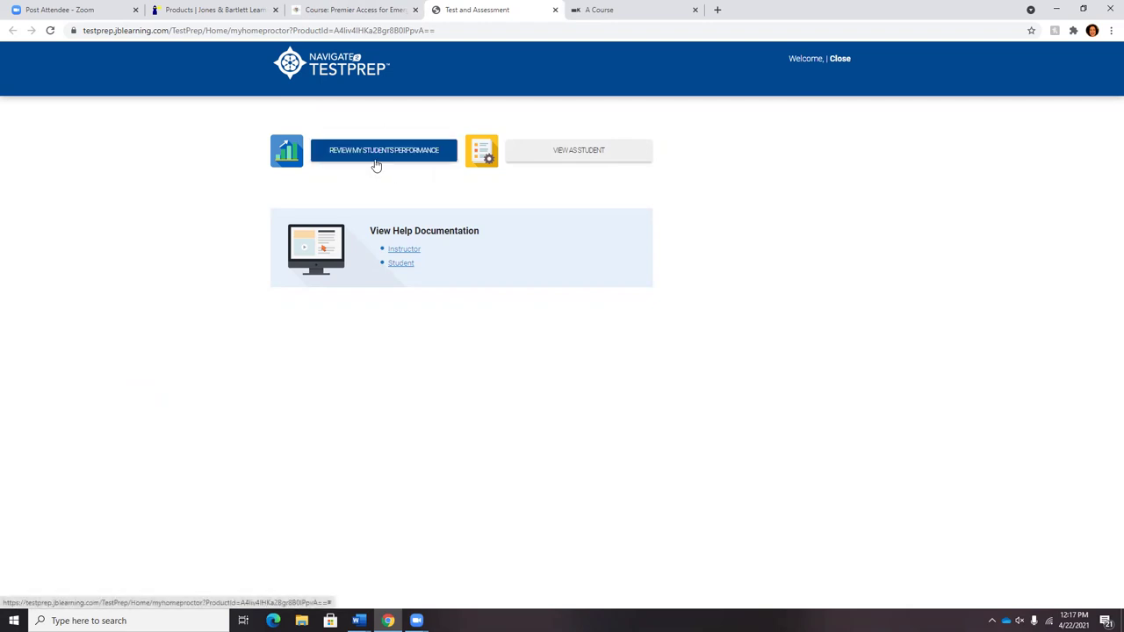
click(646, 159)
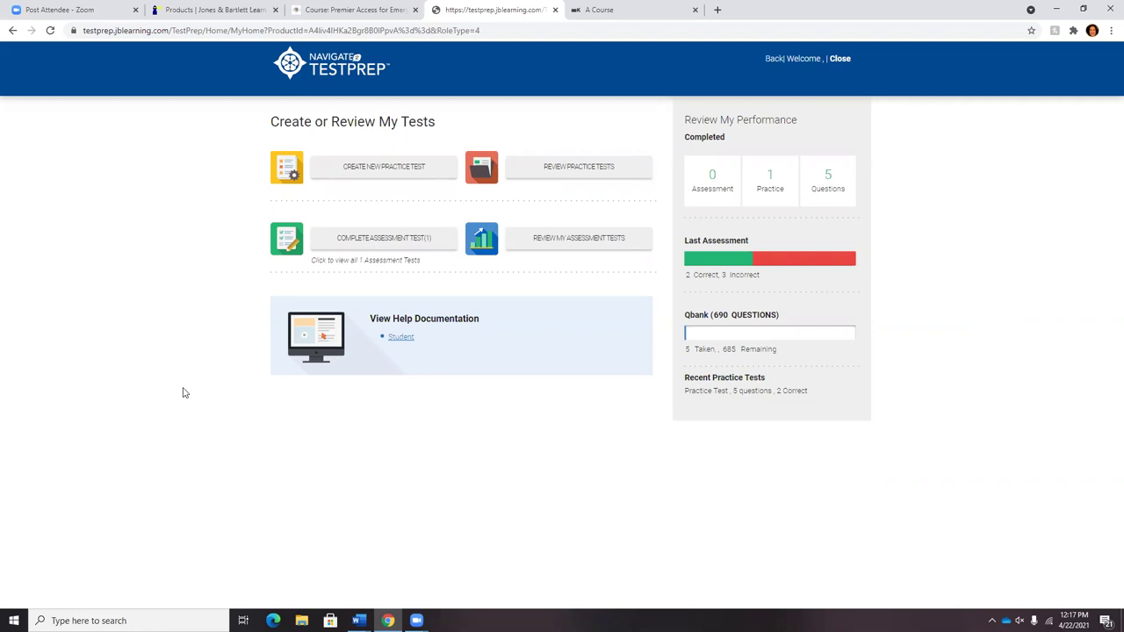
Create a practice test in Tutorial Mode with the timer on and 5 questions from all subjects.
click(384, 176)
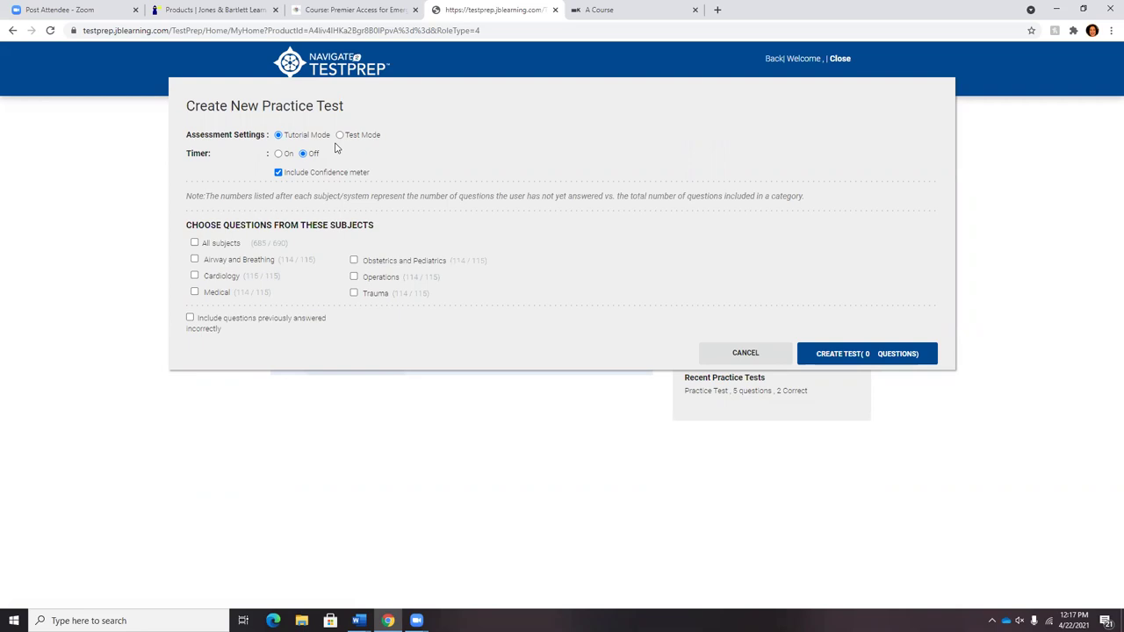
click(279, 154)
click(194, 243)
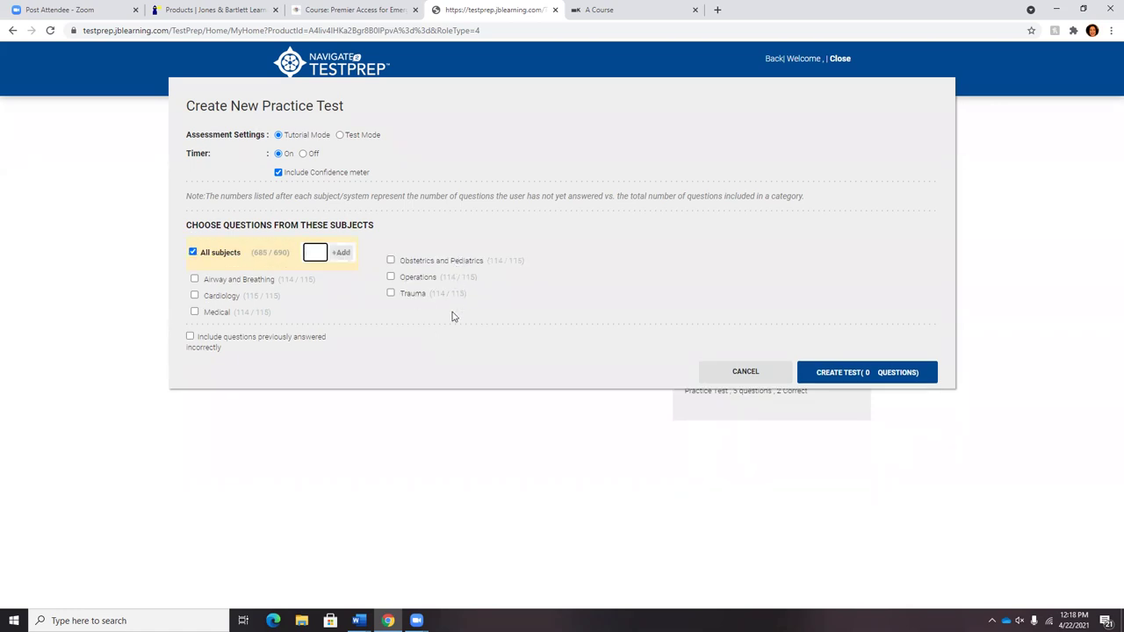
click(314, 255)
text(5)
click(335, 257)
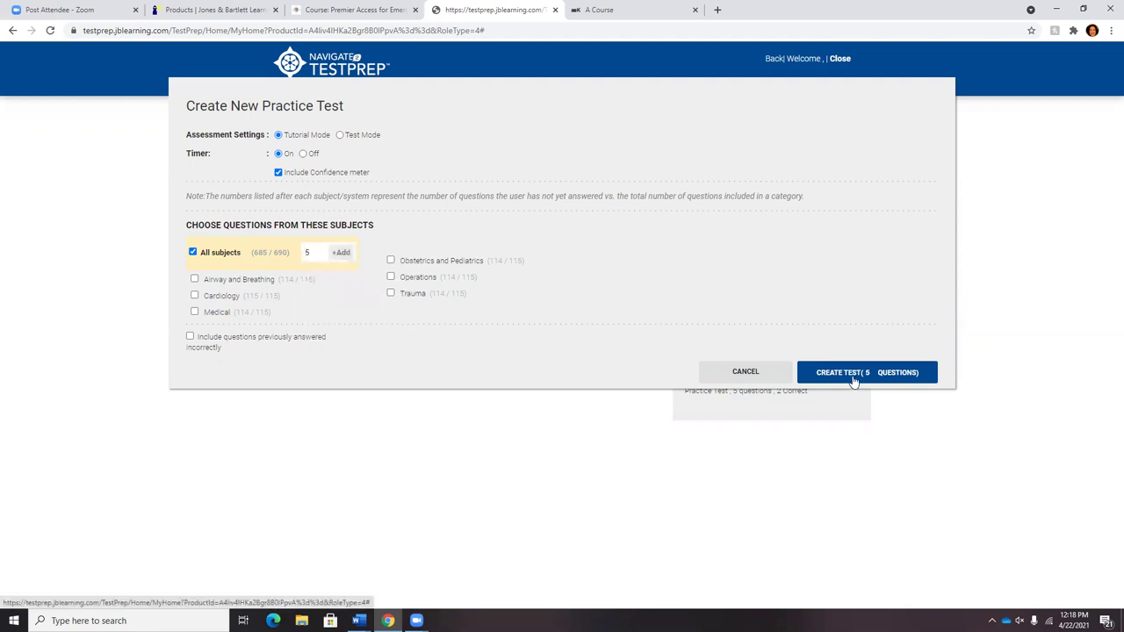
click(855, 378)
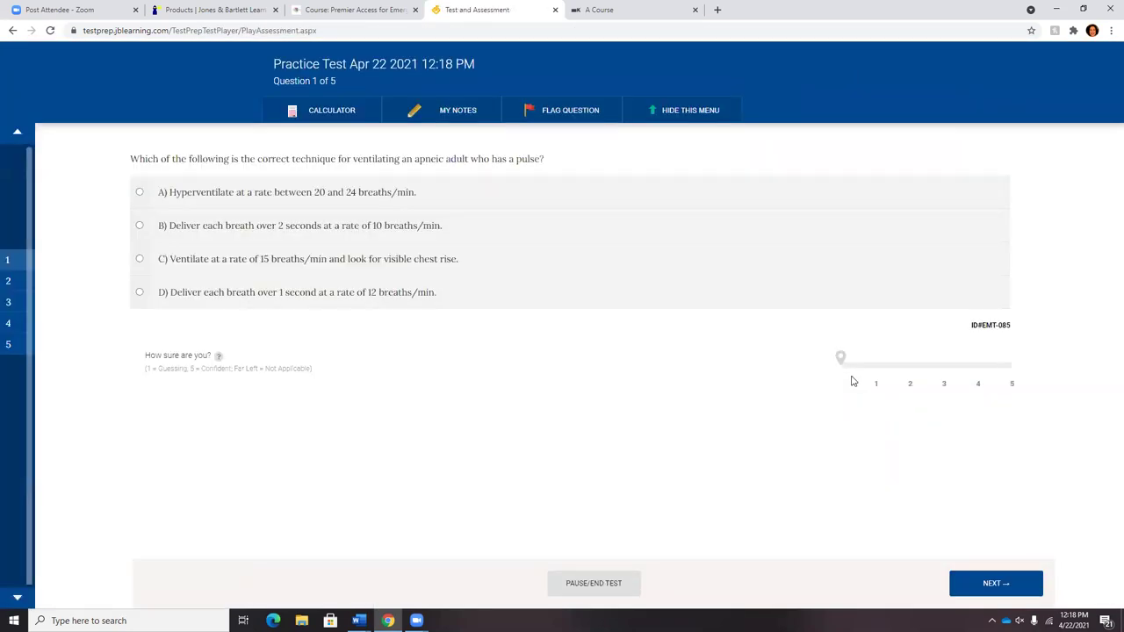
Answer question 1 with option A, rate the confidence as 1, and go on to question 2.
click(139, 195)
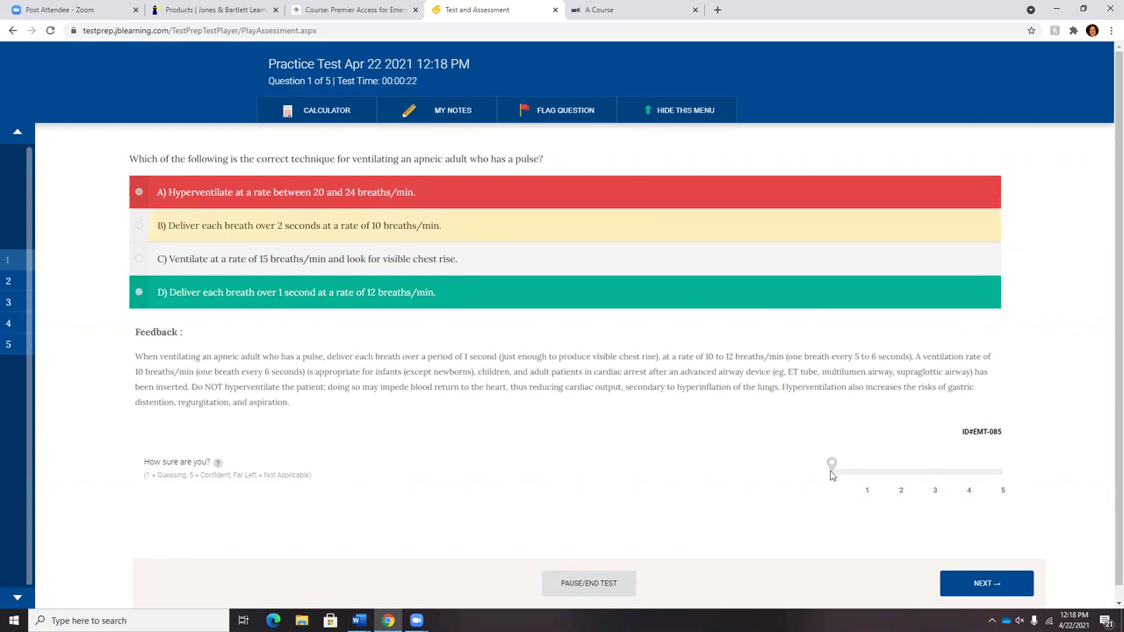
drag(832, 469, 867, 467)
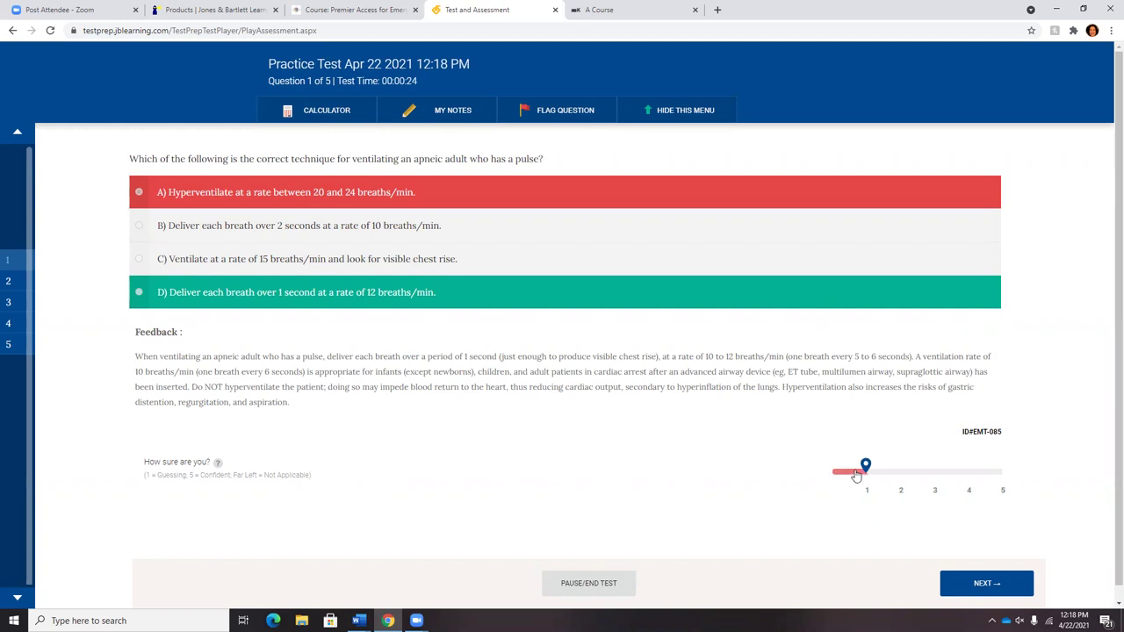
click(961, 585)
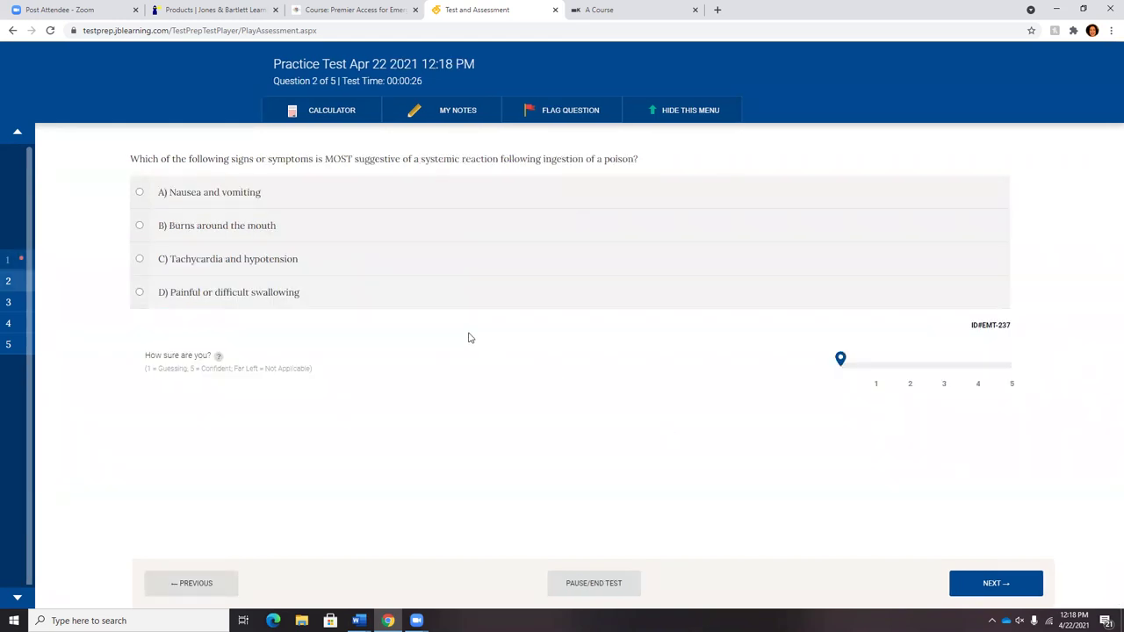
Answer question 2 with option D, rate the confidence as 2, and go on to question 3.
click(143, 301)
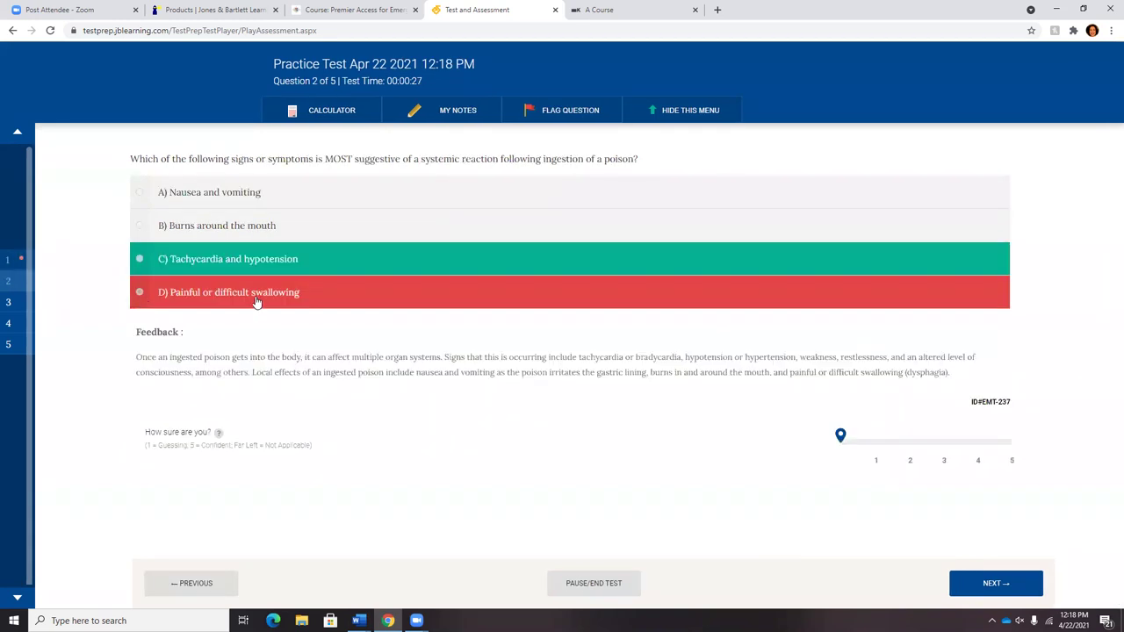
click(869, 441)
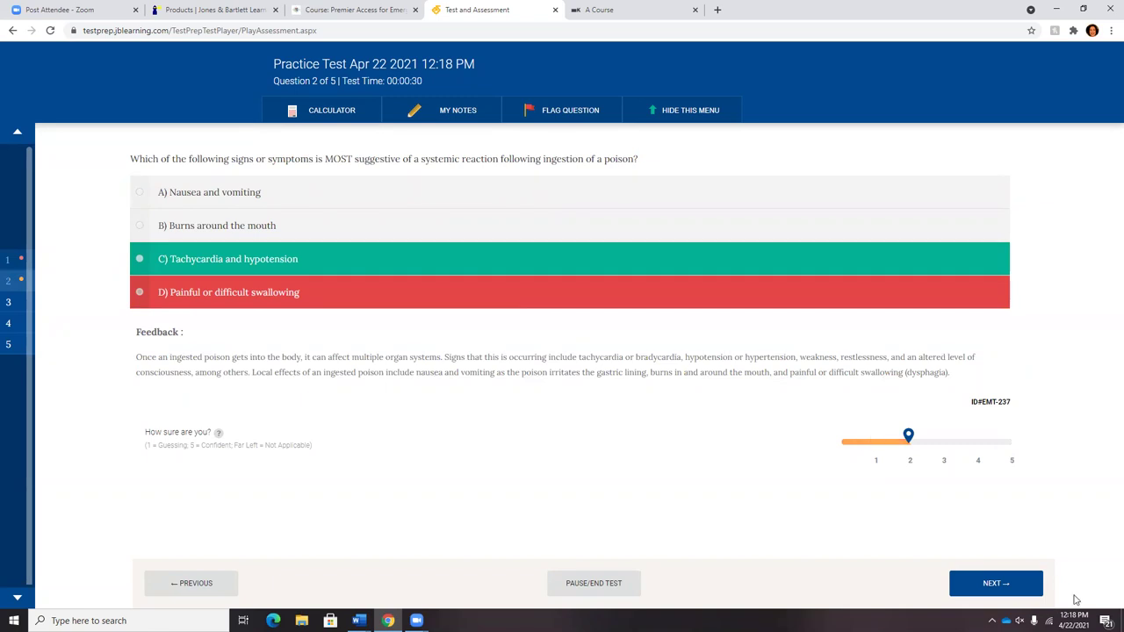
click(1014, 595)
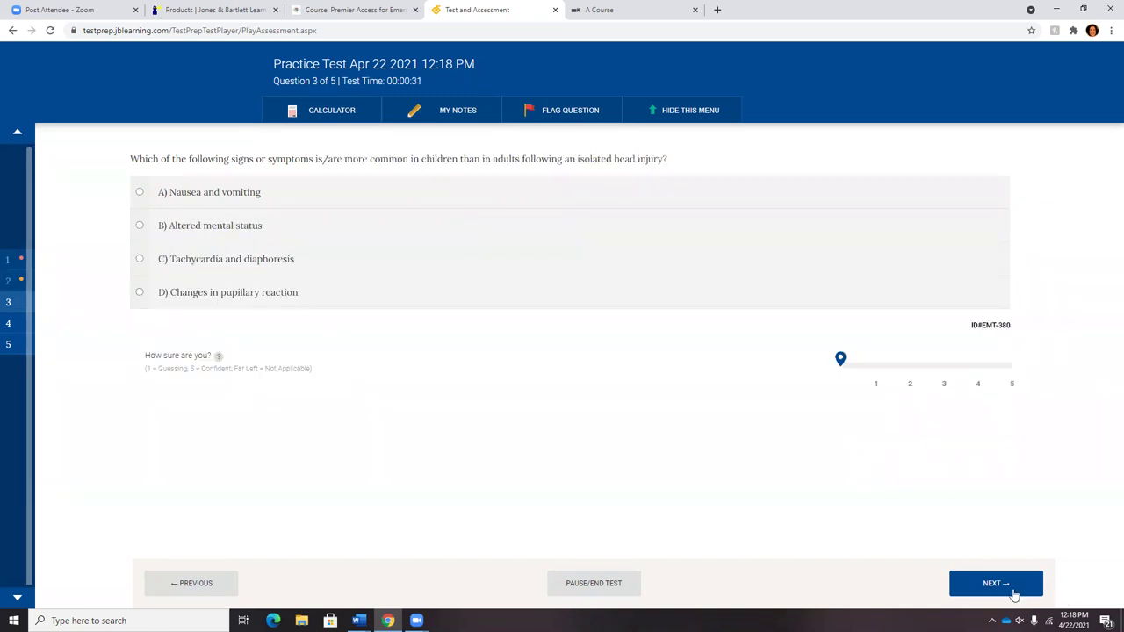
Answer question 3 with option B, rate the confidence as 2, and go on to question 4.
click(139, 226)
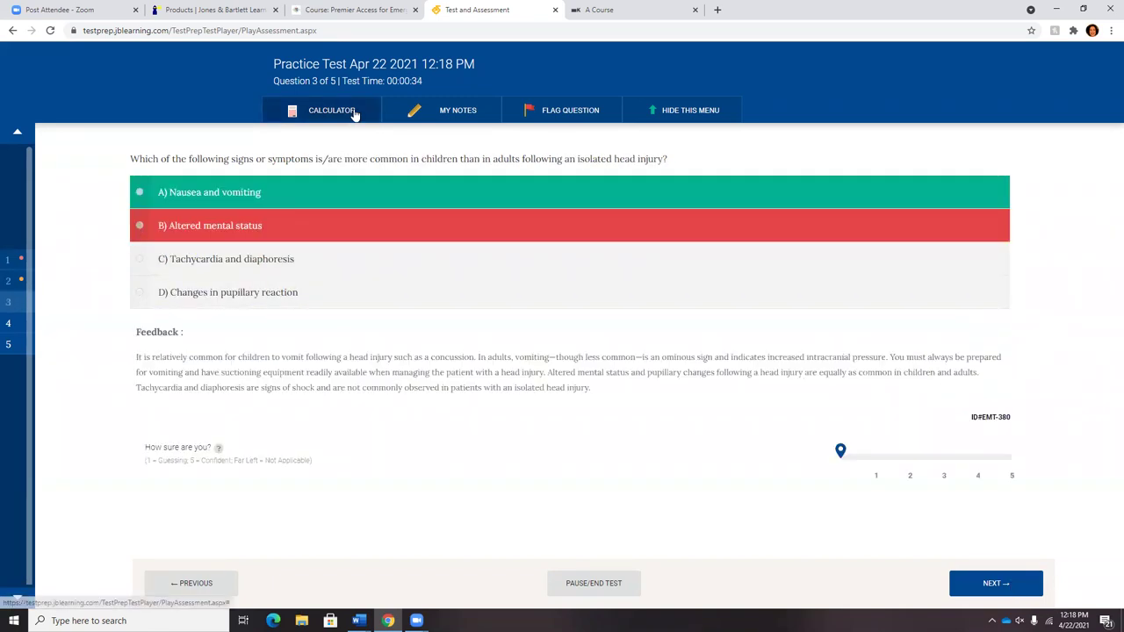
click(862, 459)
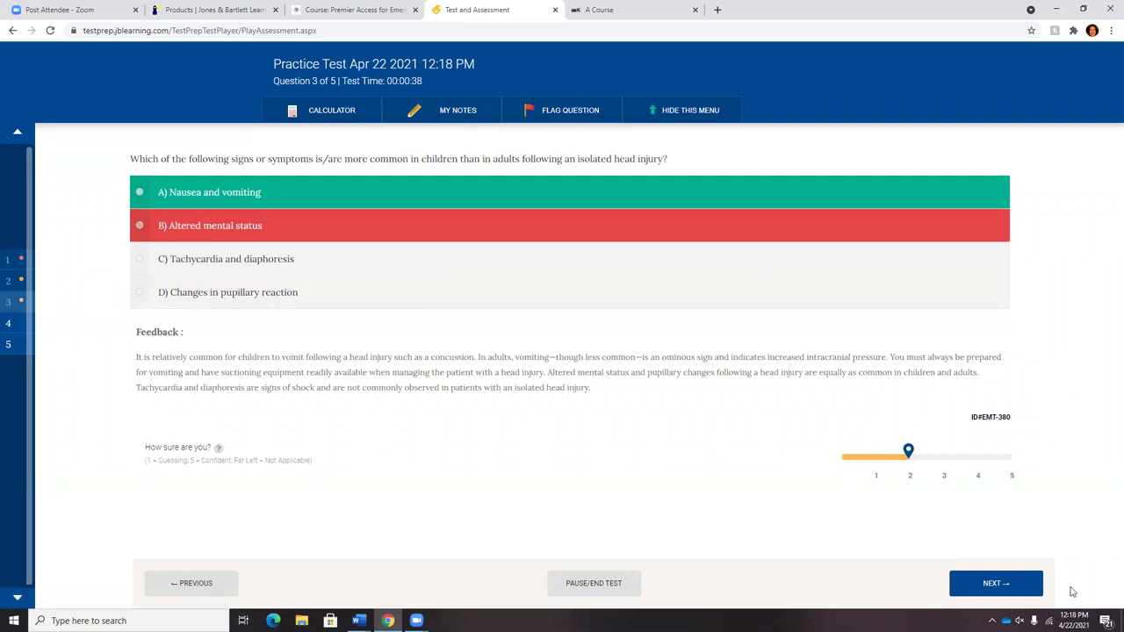
click(1021, 585)
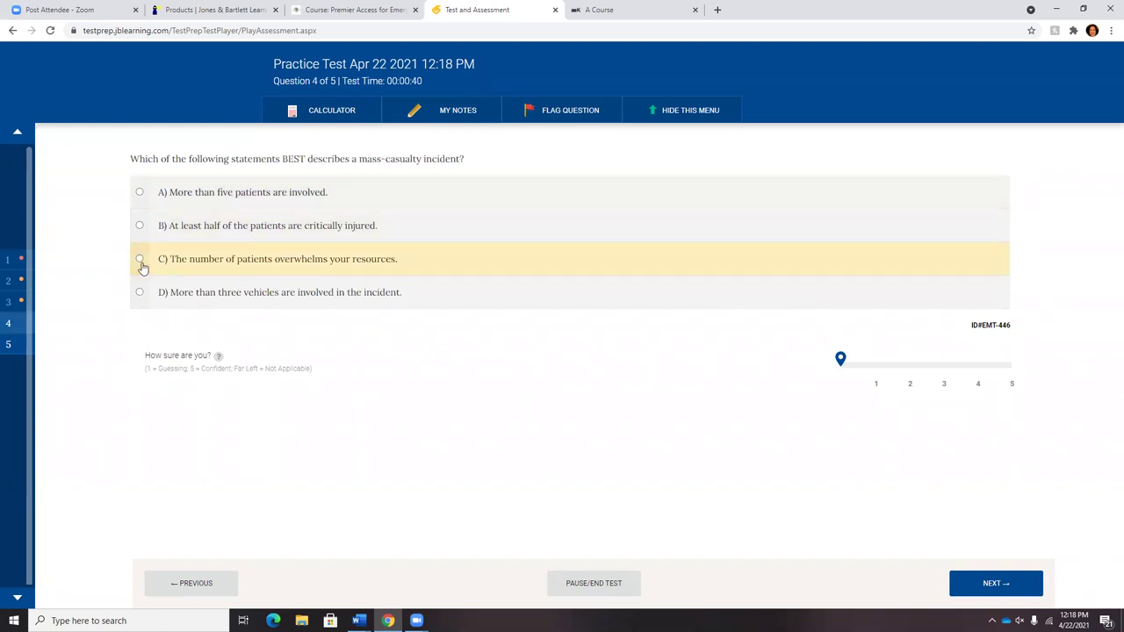
Answer question 4 with option C, rate the confidence as 4, and go on to question 5.
click(142, 266)
click(906, 457)
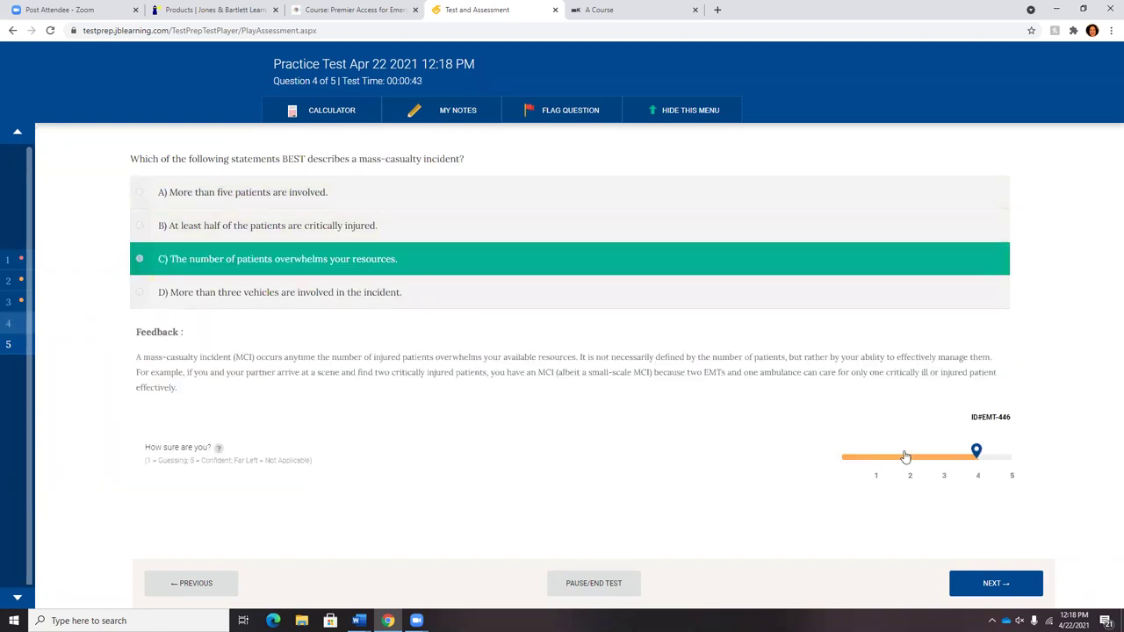
click(990, 587)
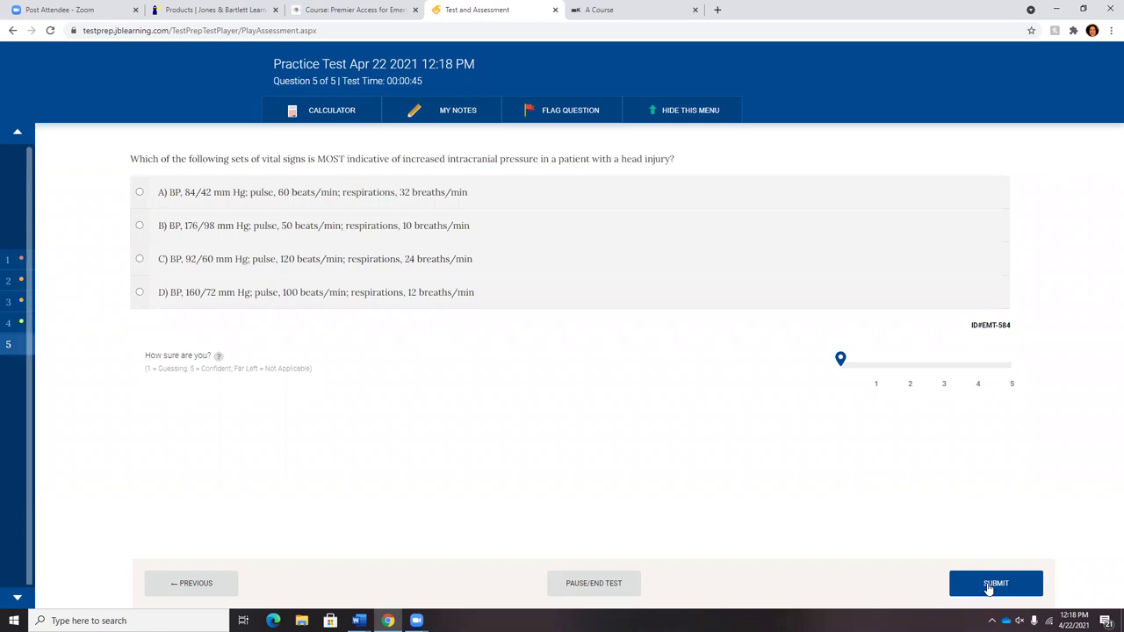
Answer question 5 with option B, rate the confidence as 4, and submit the practice test.
click(141, 228)
click(887, 472)
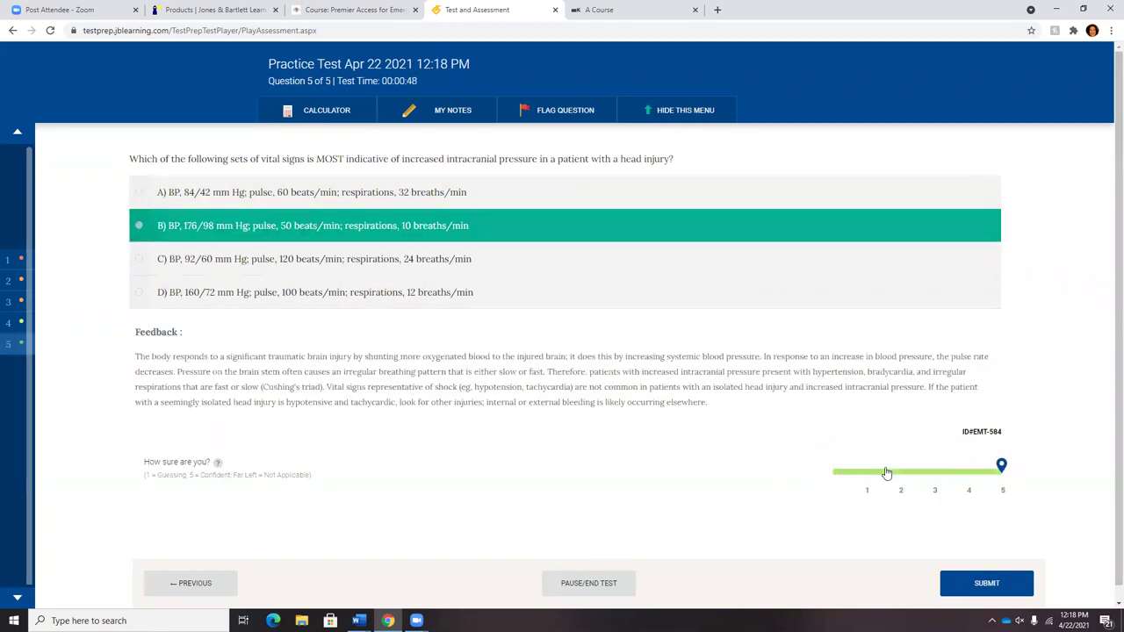
drag(866, 471, 968, 471)
click(1016, 584)
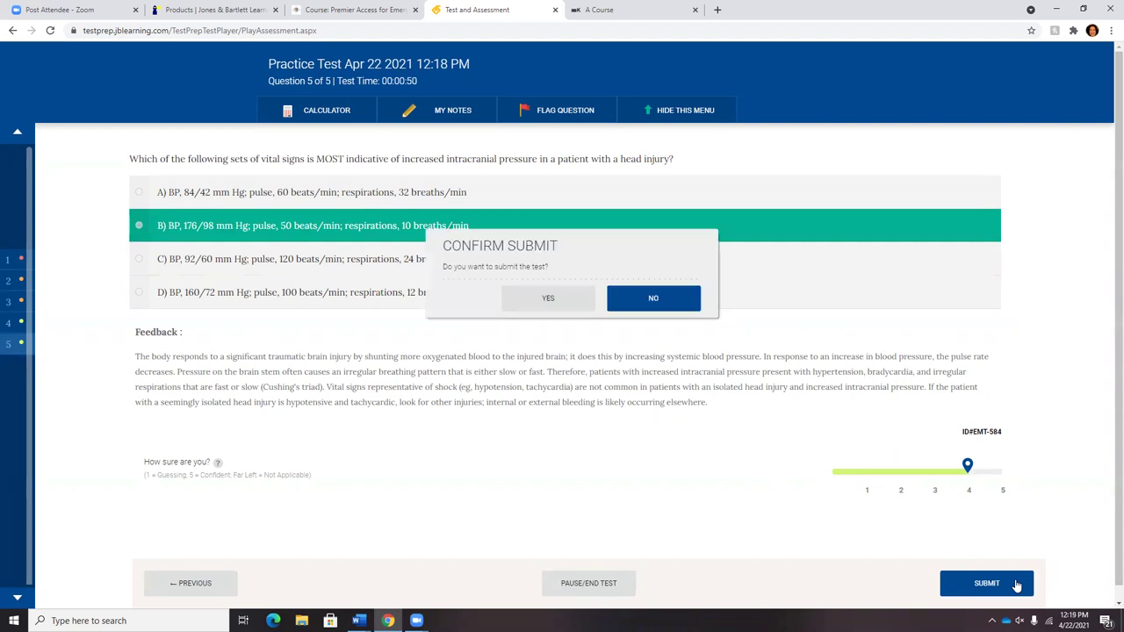
click(554, 301)
Open the practice test reports and show the detailed results of the 4/22/2021 12:18:08 PM test.
click(368, 216)
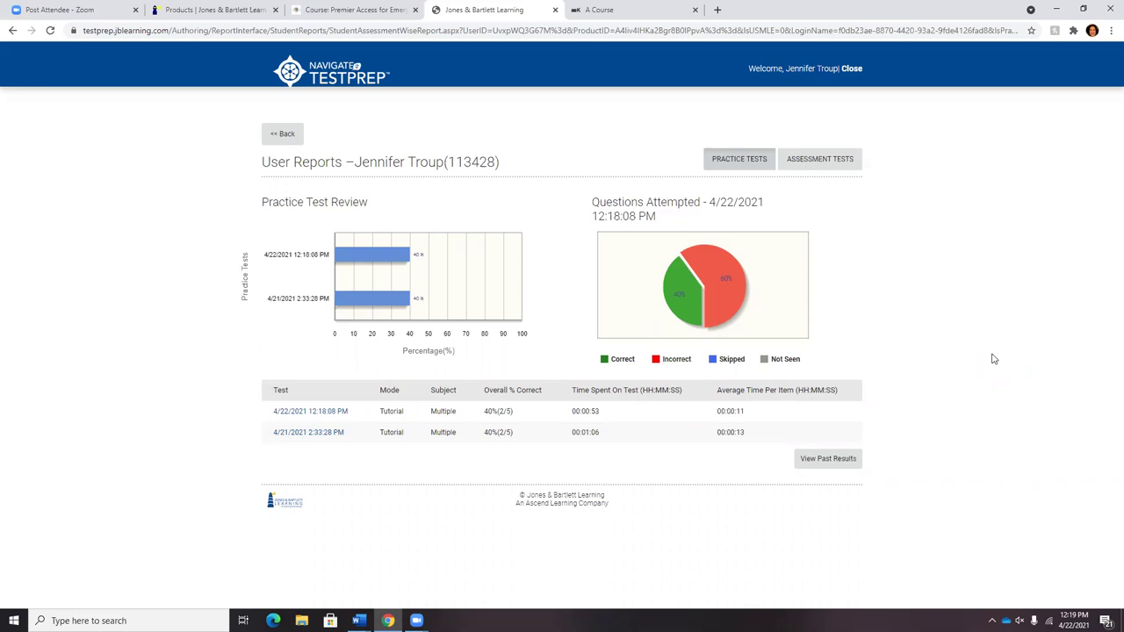
click(283, 417)
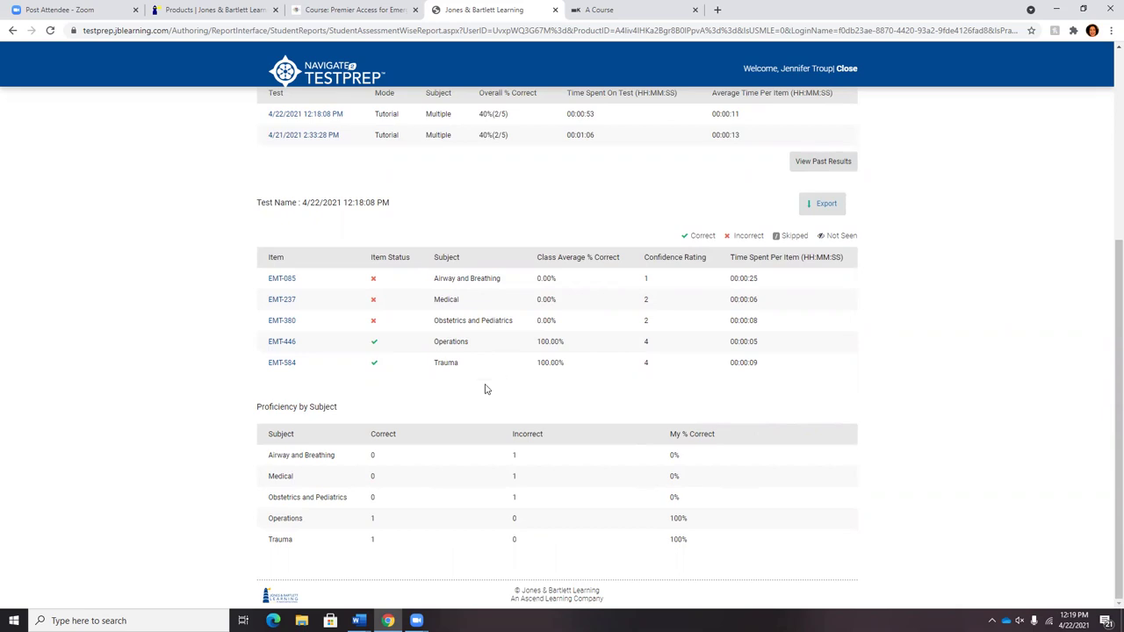
Review the answers and feedback for item EMT-085 and the question after it, and return to the reports.
click(282, 278)
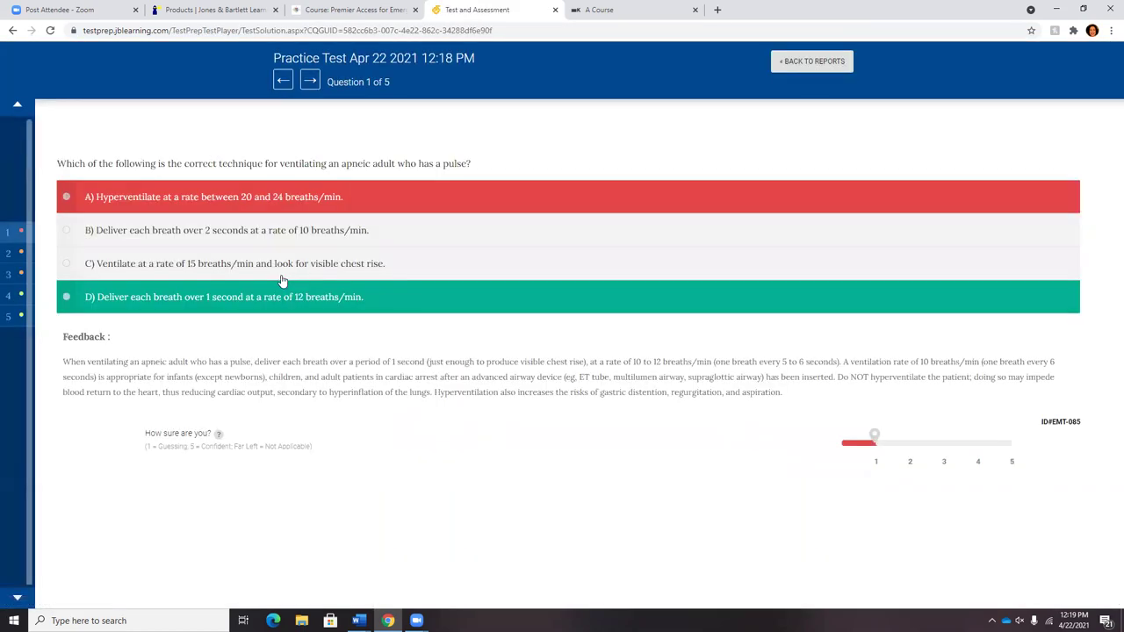
click(312, 84)
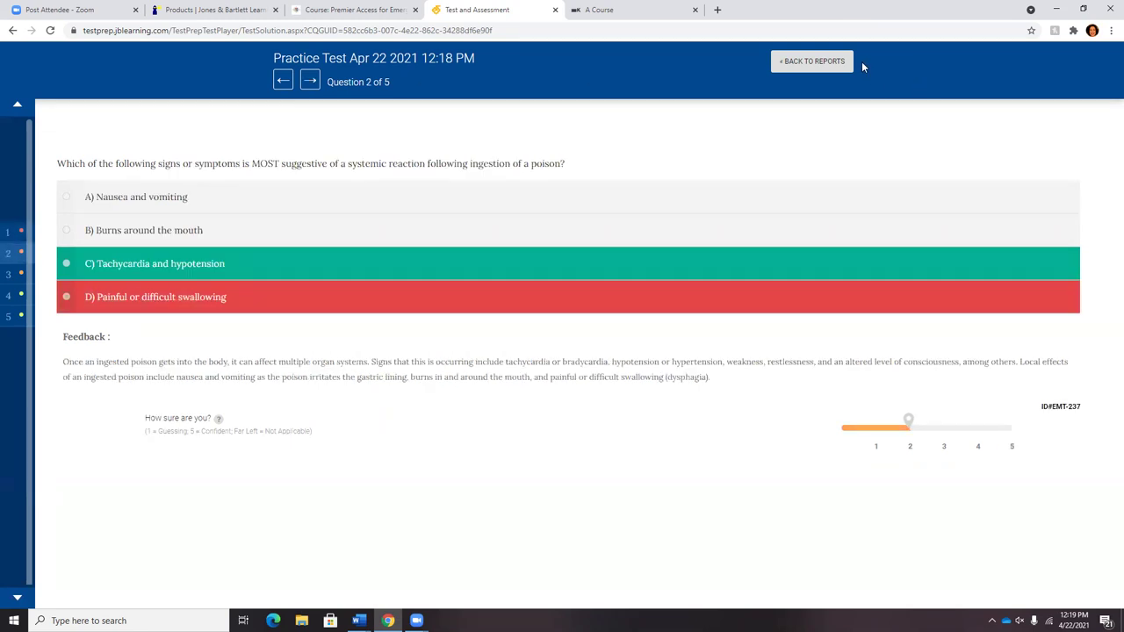
click(817, 68)
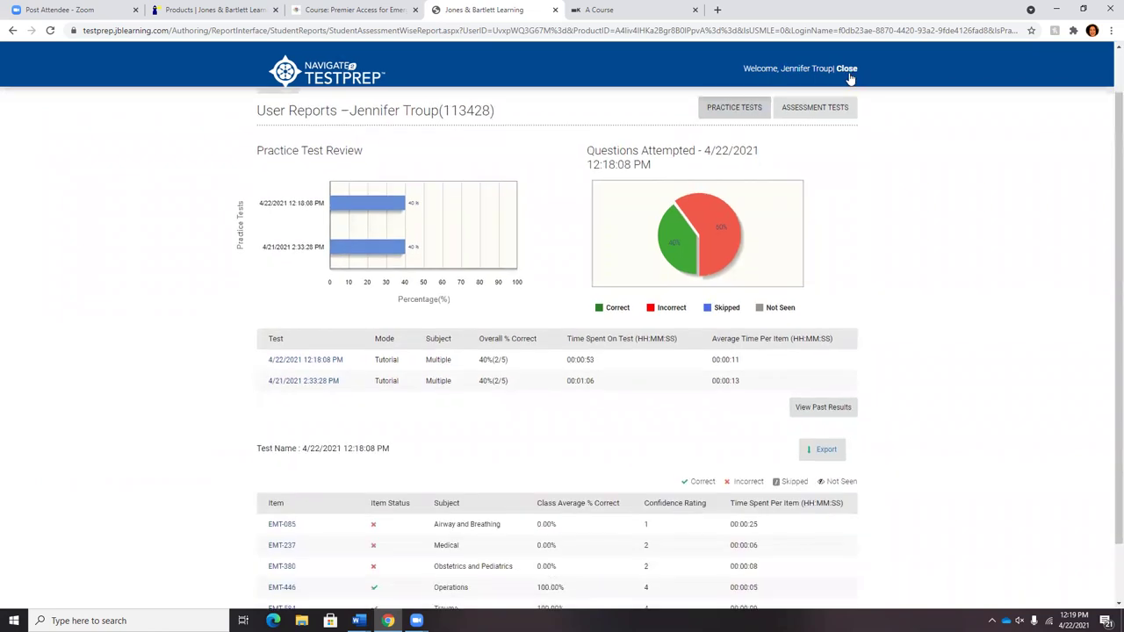
Close the TestPrep browser tab and return to the main page of the Premier Access course.
click(343, 10)
click(555, 11)
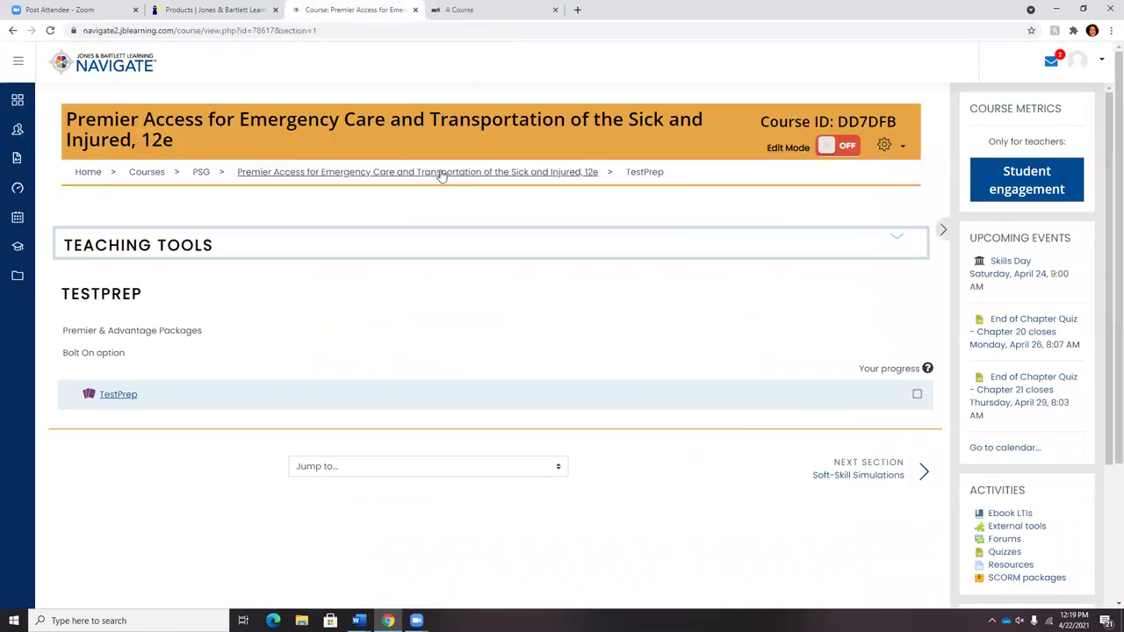
click(442, 173)
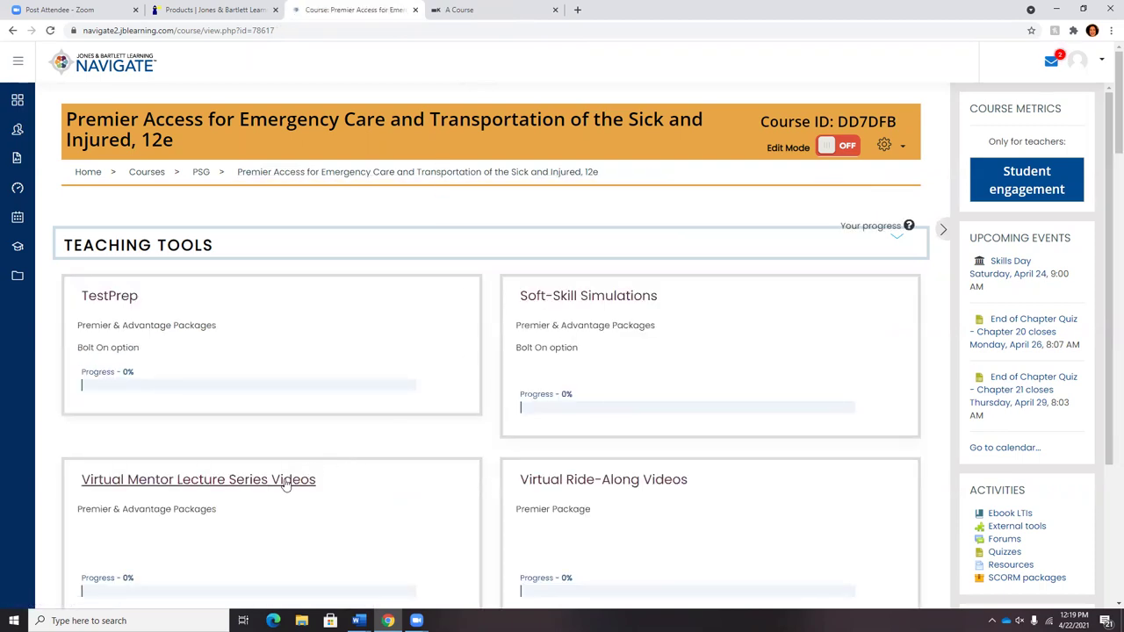
Play the Chest Trauma video from the Virtual Mentor Lecture Series Videos and pause it after about 53 seconds.
click(287, 485)
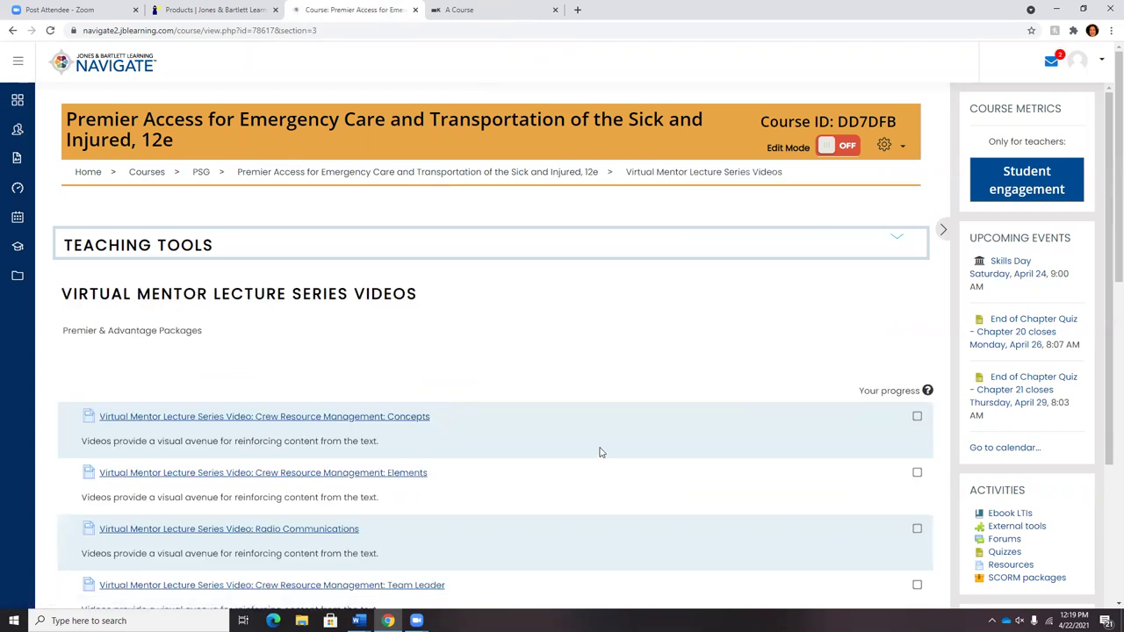
scroll(601, 452, down, 3)
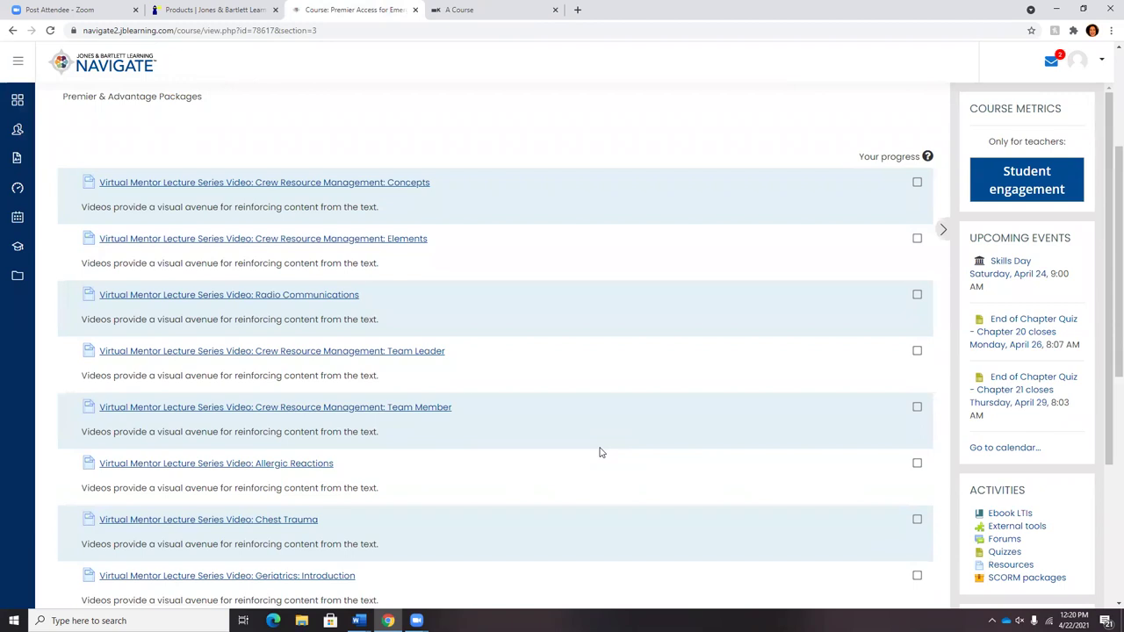
scroll(601, 452, down, 2)
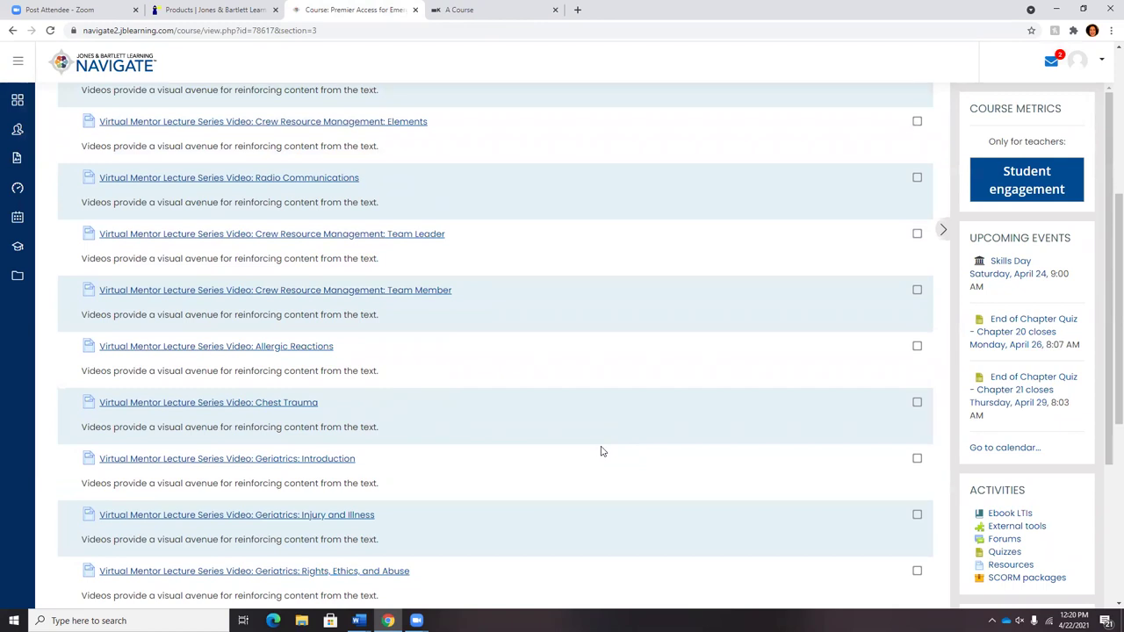
click(273, 408)
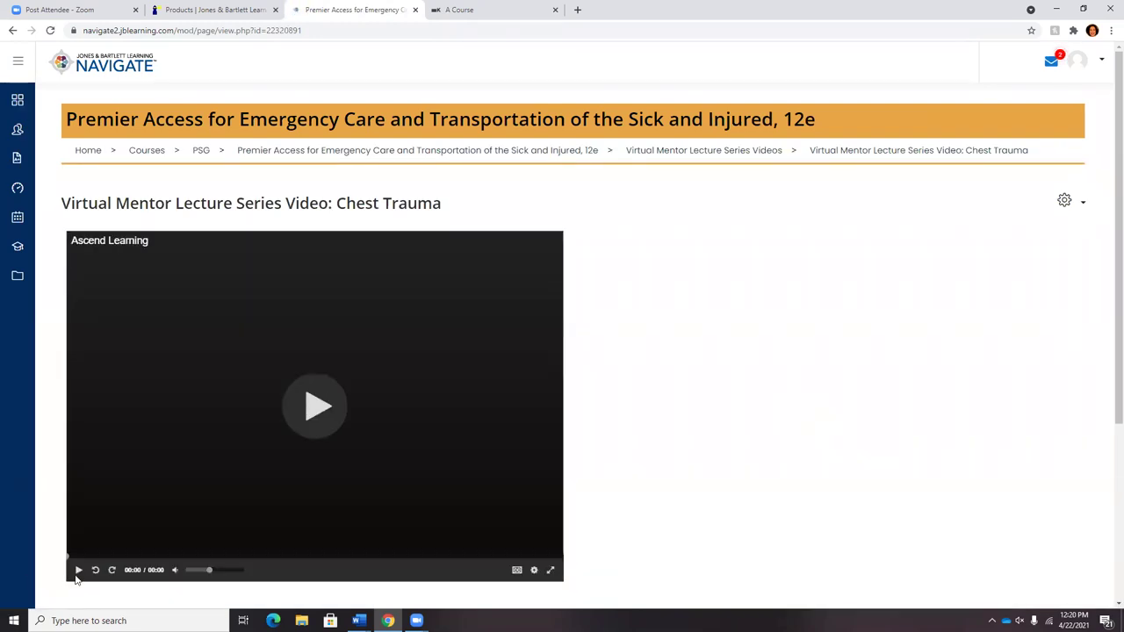
click(77, 571)
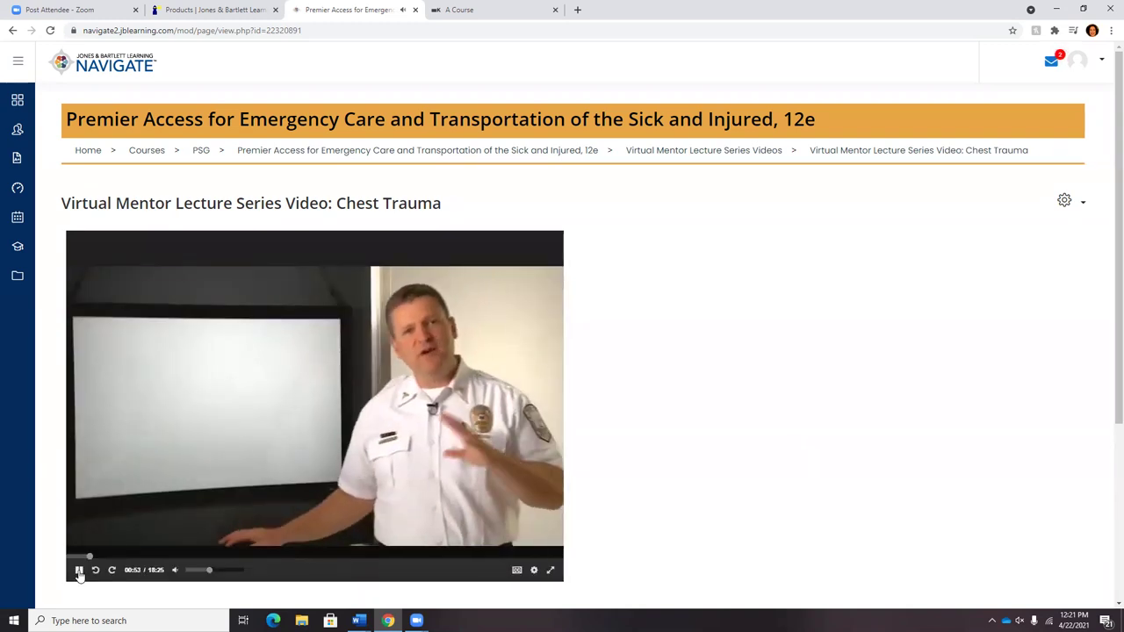
click(79, 571)
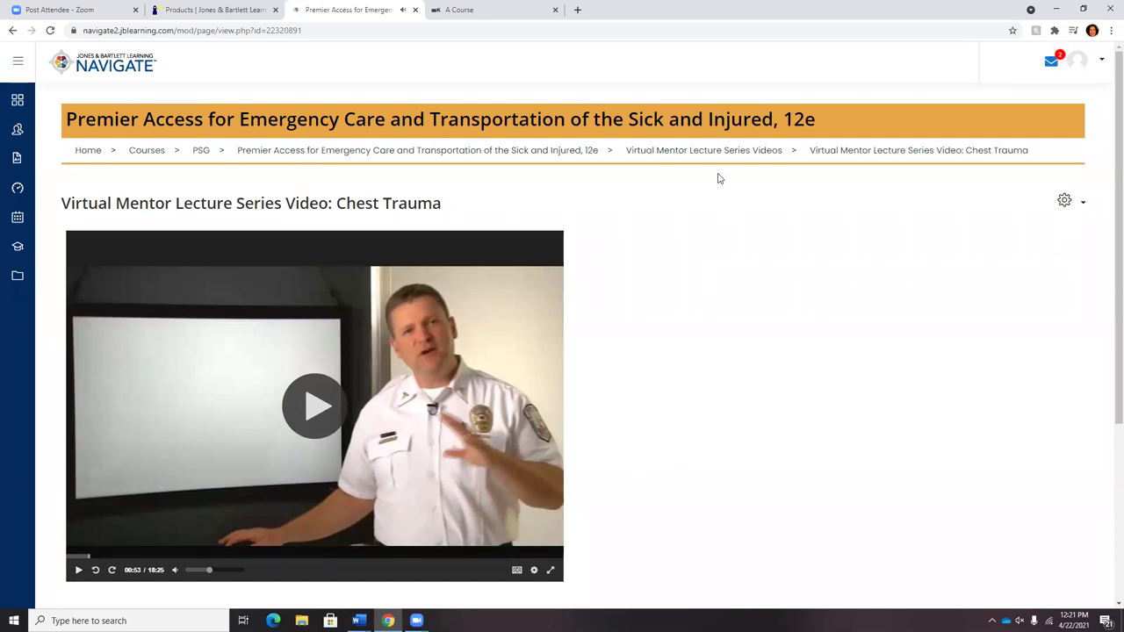
Return to the main course page and start playing the Motorcycle Crash video from the Virtual Ride-Along Videos.
click(578, 153)
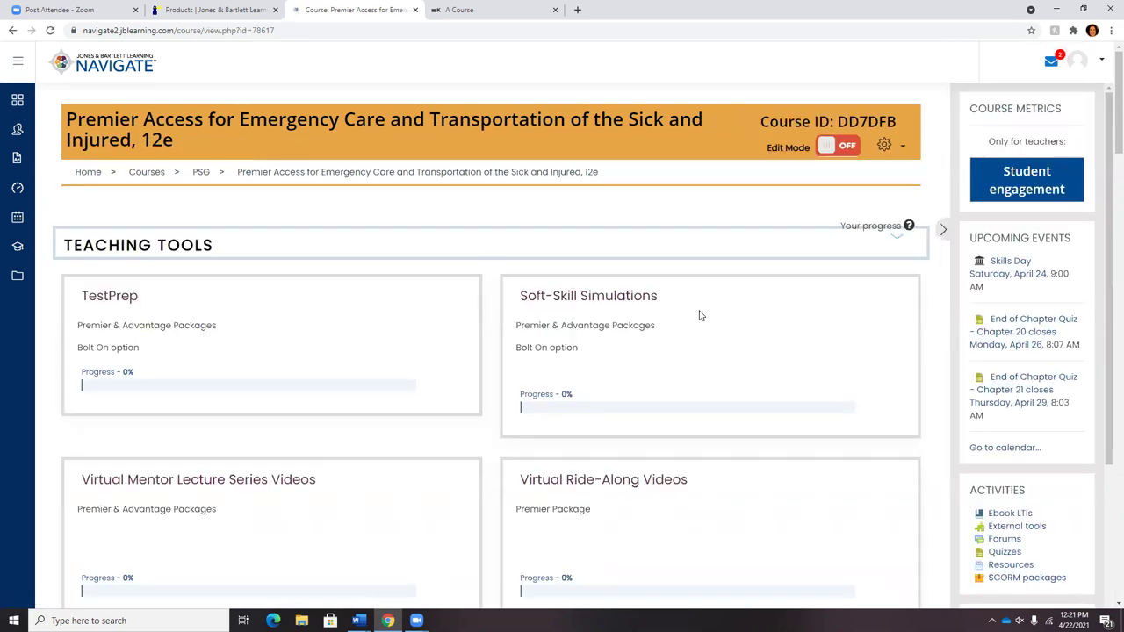
click(644, 480)
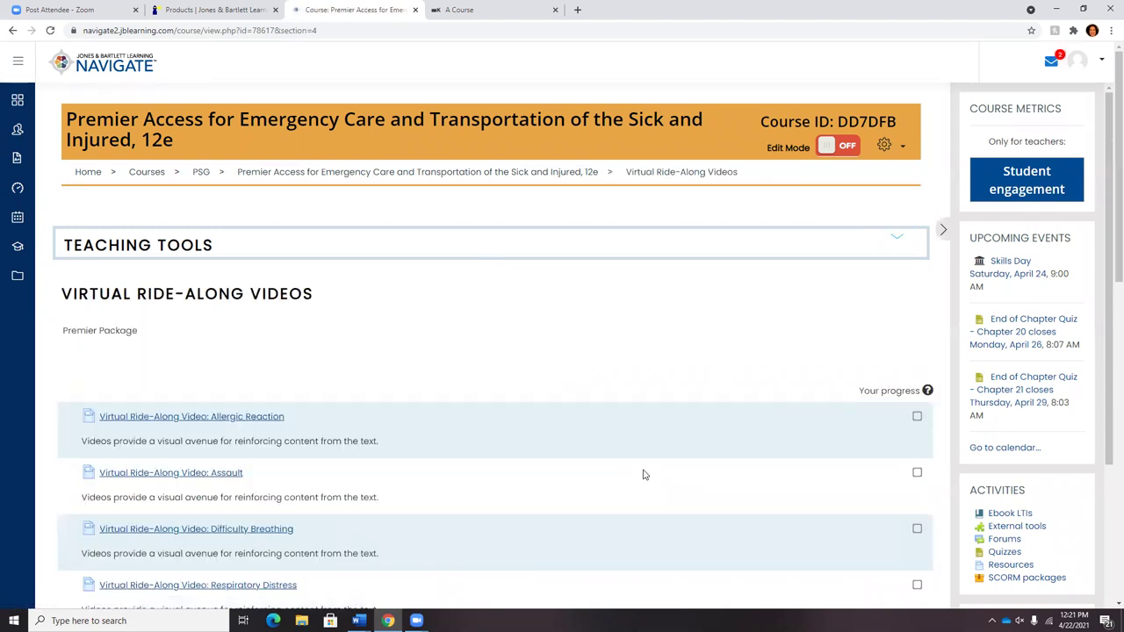
scroll(644, 475, down, 1)
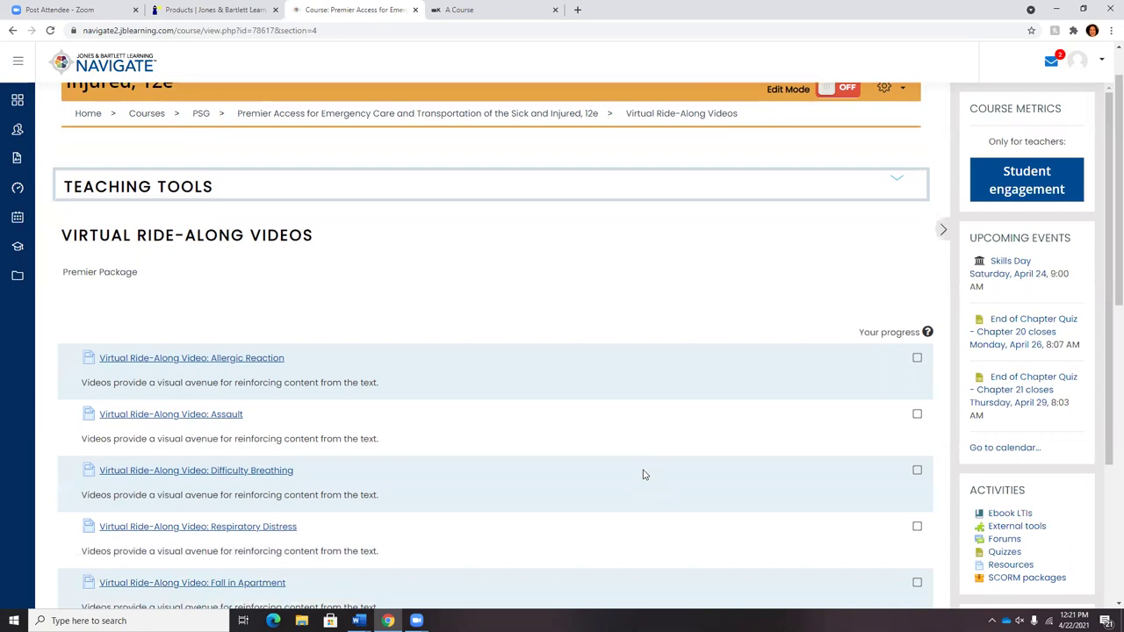
scroll(643, 474, down, 4)
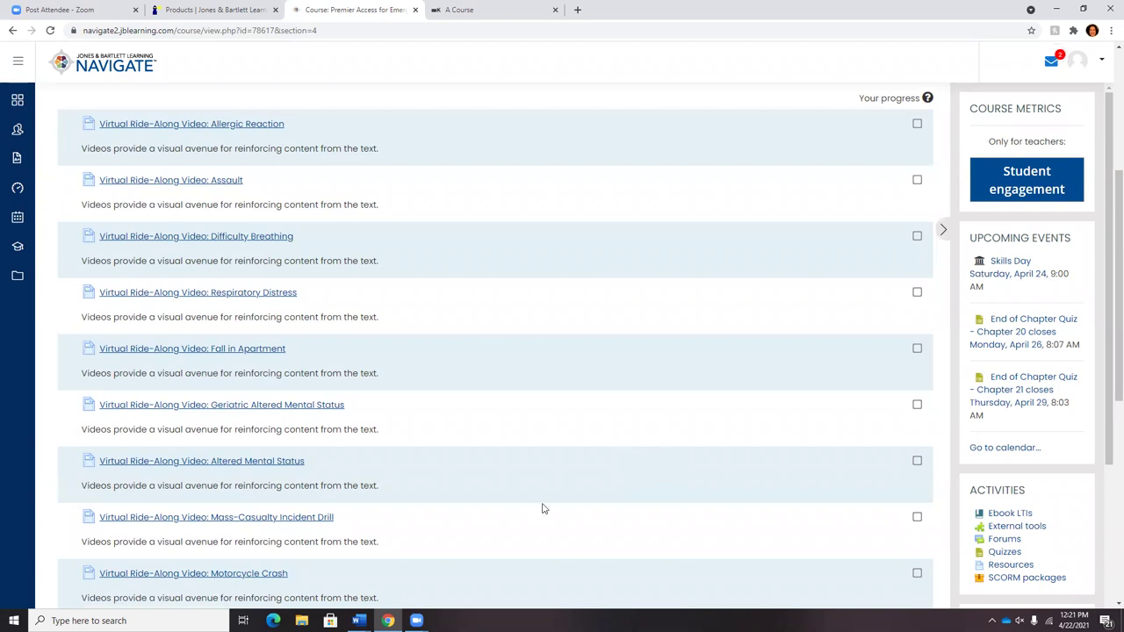
click(252, 574)
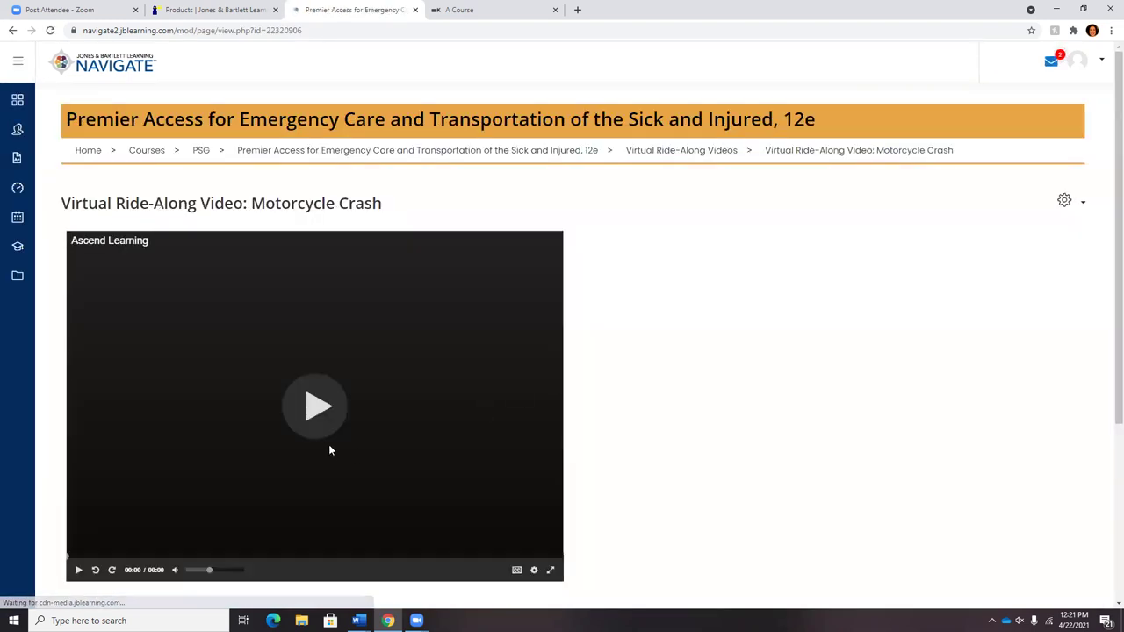
click(327, 418)
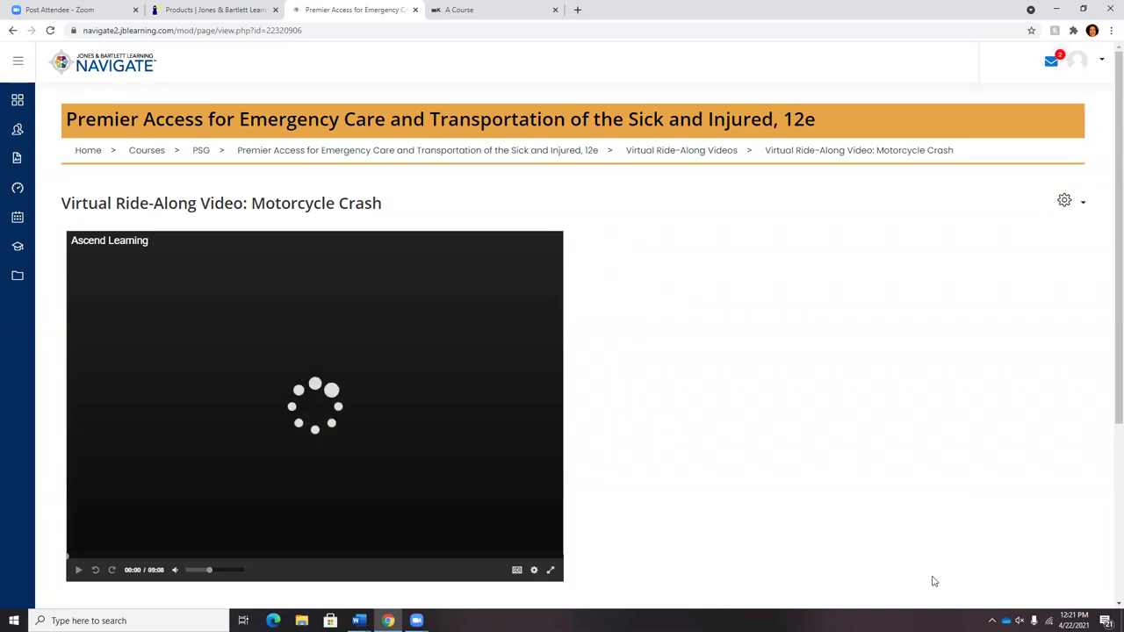